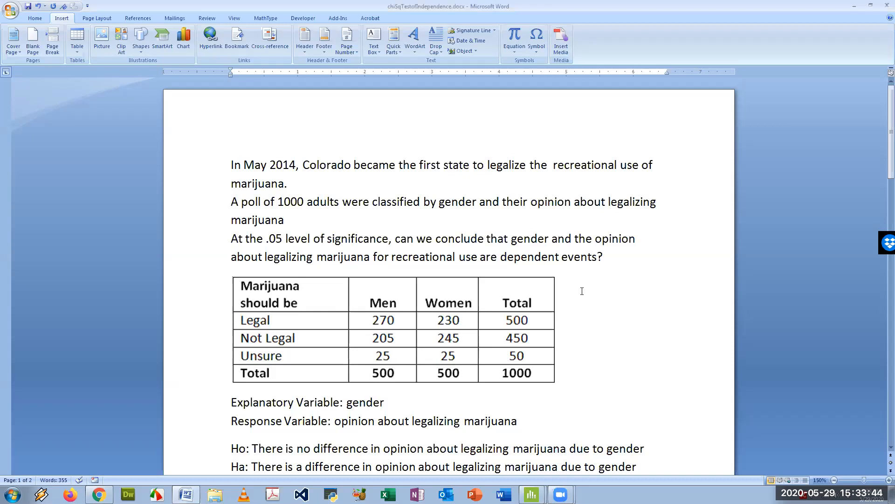
Review the problem statement, data table and hypotheses in the document
{"action": "scroll", "coordinate": [582, 291], "scroll_direction": "down", "scroll_amount": 3}
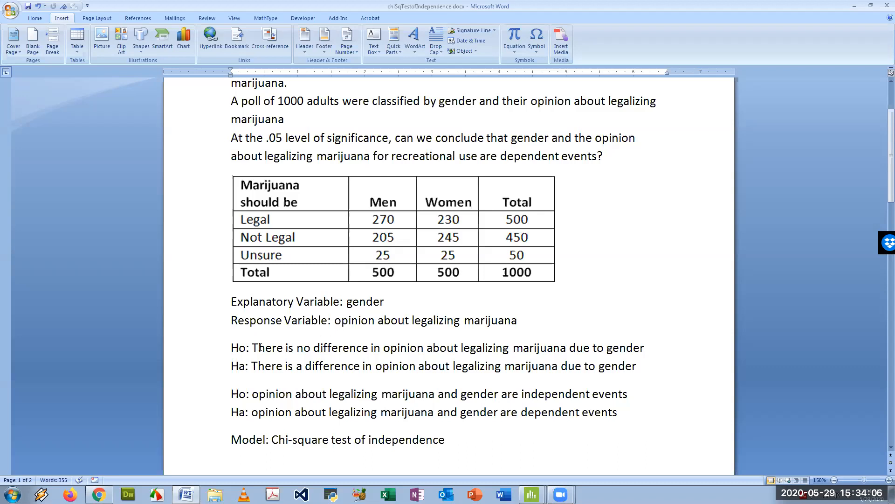
{"action": "left_click_drag", "start_coordinate": [259, 348], "coordinate": [265, 348]}
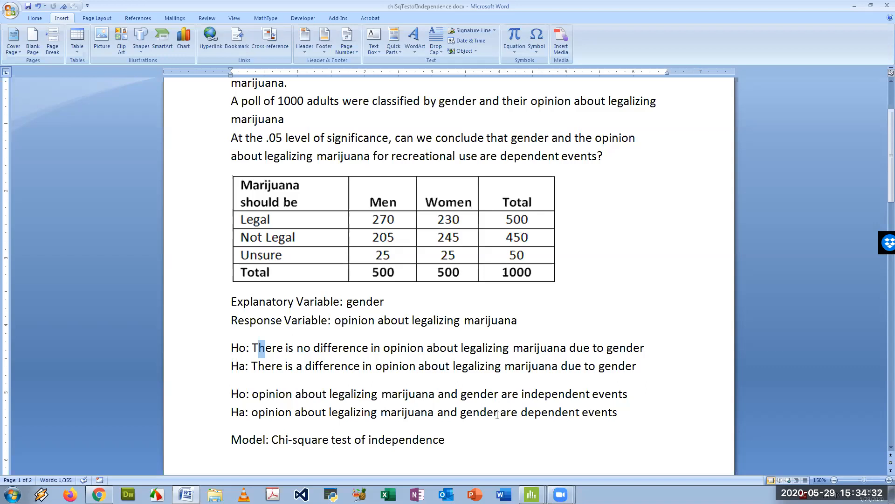
{"action": "scroll", "coordinate": [413, 421], "scroll_direction": "down", "scroll_amount": 1}
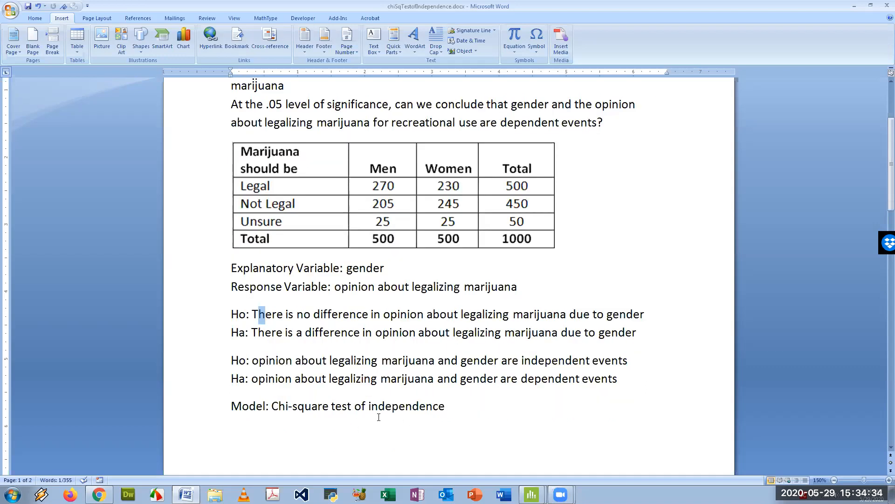
{"action": "scroll", "coordinate": [372, 416], "scroll_direction": "down", "scroll_amount": 1}
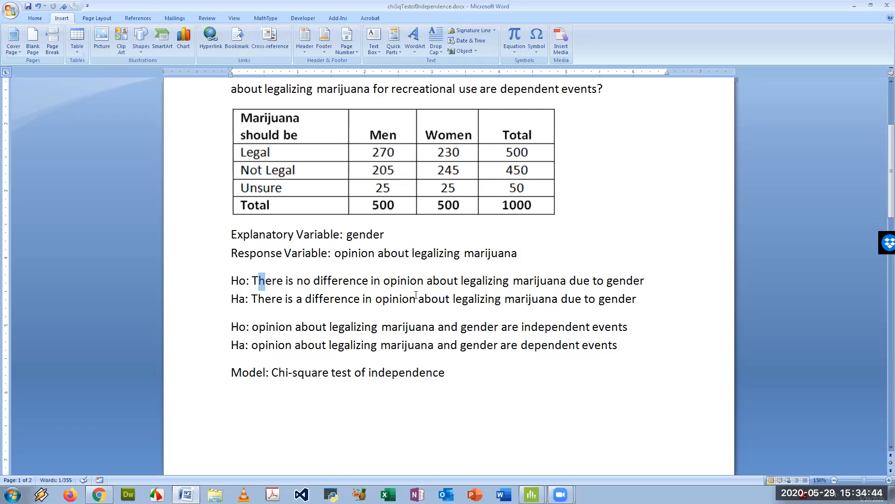
{"action": "scroll", "coordinate": [417, 294], "scroll_direction": "up", "scroll_amount": 3}
{"action": "scroll", "coordinate": [415, 293], "scroll_direction": "down", "scroll_amount": 4}
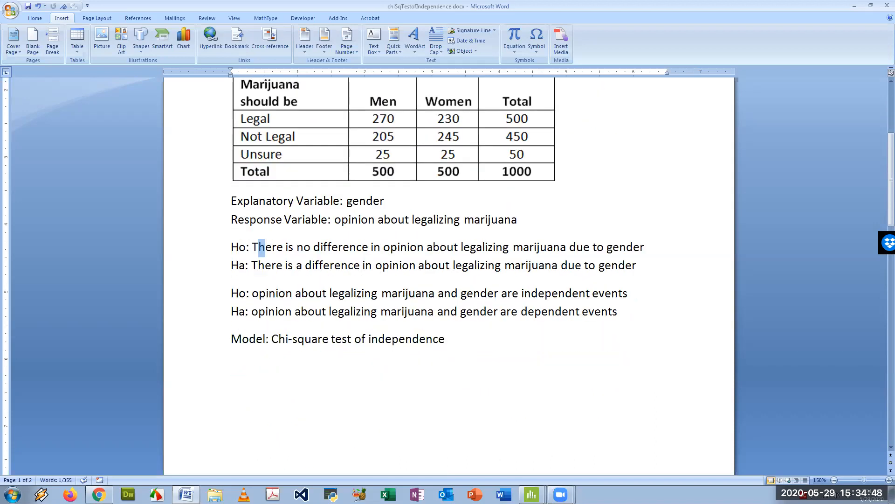
Switch to the Minitab chisquare project and inspect the Marijuana_1, Men_1 and Women_1 data columns
{"action": "left_click", "coordinate": [531, 494]}
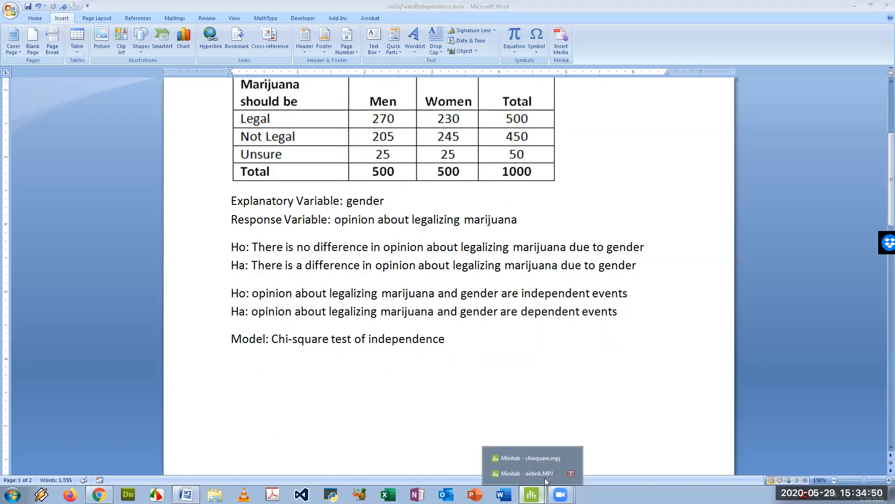
{"action": "left_click", "coordinate": [544, 459]}
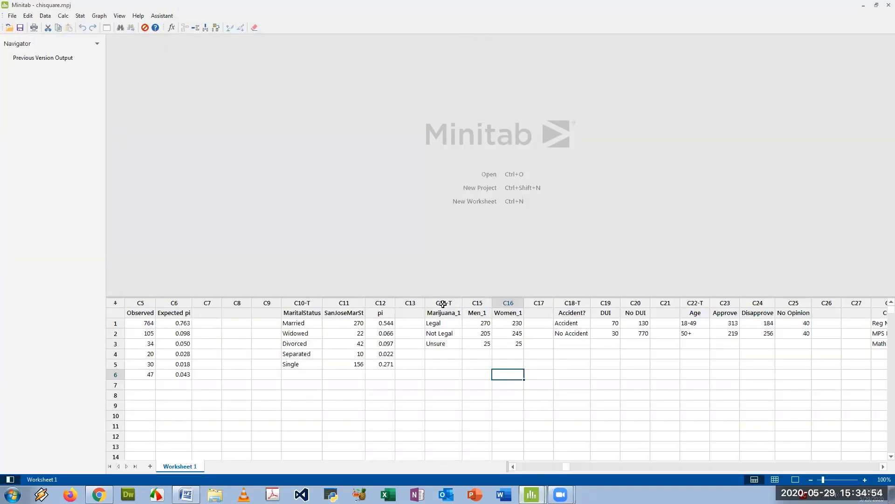
{"action": "left_click_drag", "start_coordinate": [443, 303], "coordinate": [508, 303]}
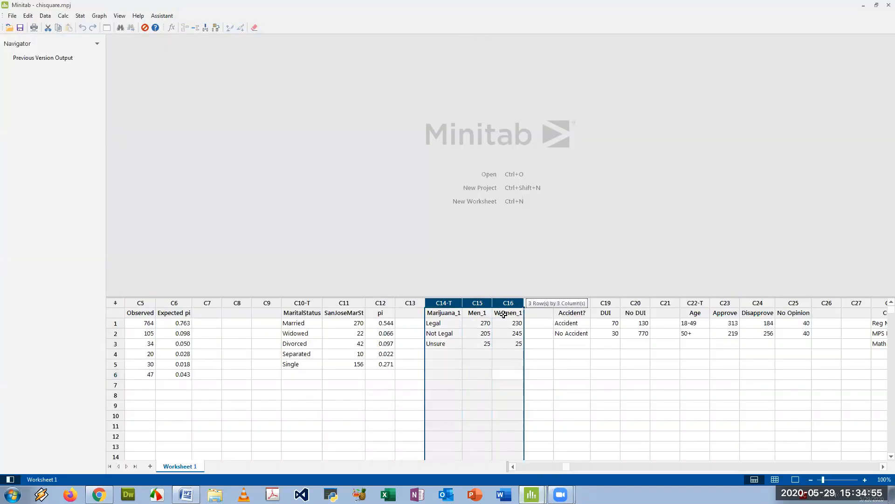
{"action": "left_click", "coordinate": [443, 322]}
{"action": "left_click", "coordinate": [445, 333]}
{"action": "key", "text": "Down"}
{"action": "left_click", "coordinate": [513, 323]}
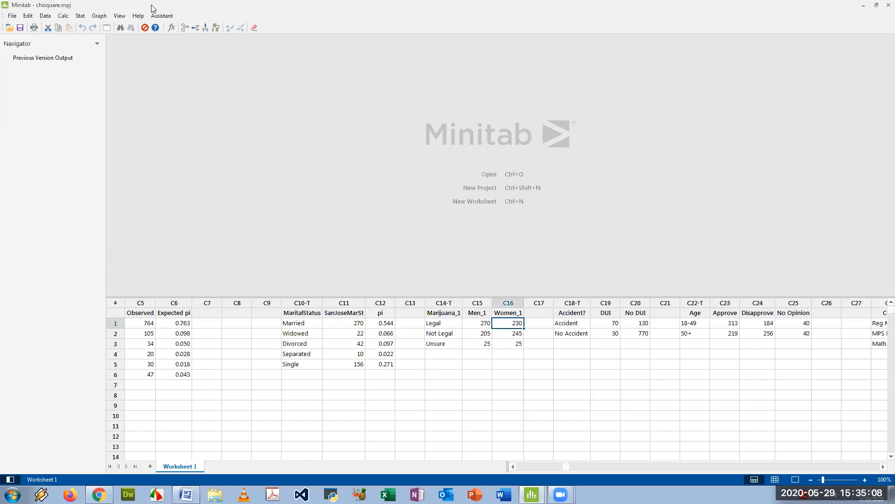
Open Cross Tabulation and Chi-Square and choose summarized data in a two-way table
{"action": "left_click", "coordinate": [80, 16]}
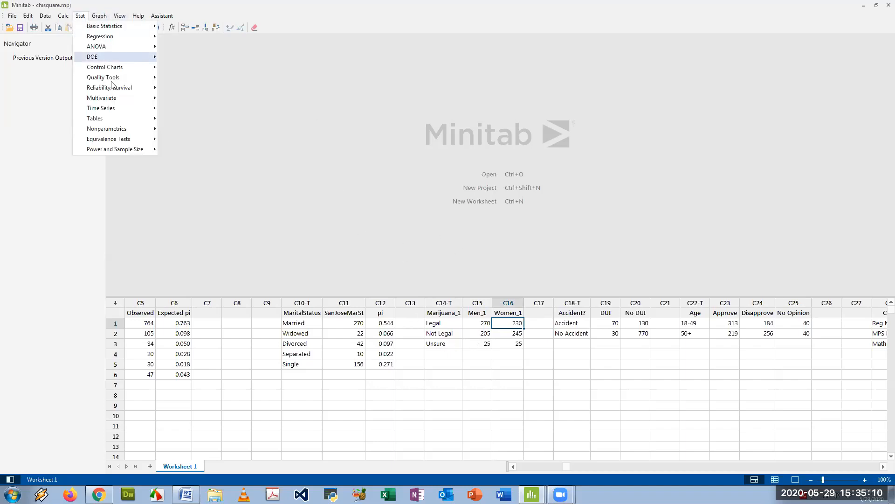
{"action": "mouse_move", "coordinate": [128, 116]}
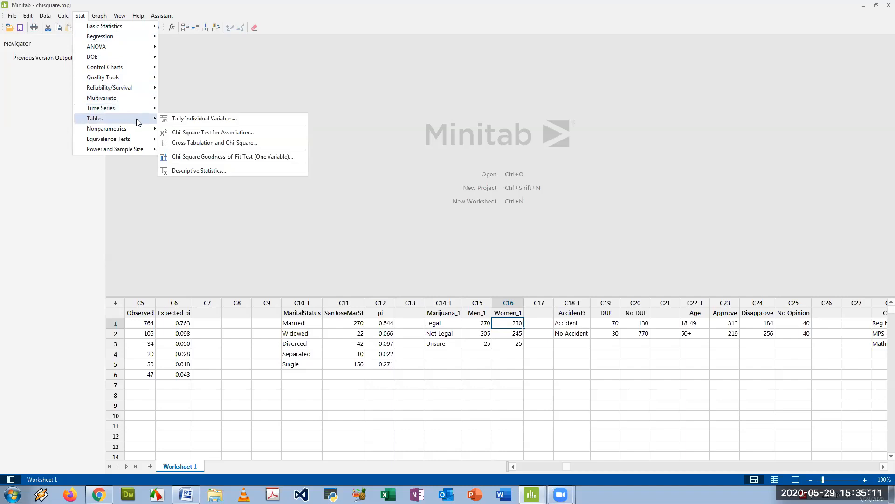
{"action": "left_click", "coordinate": [229, 143]}
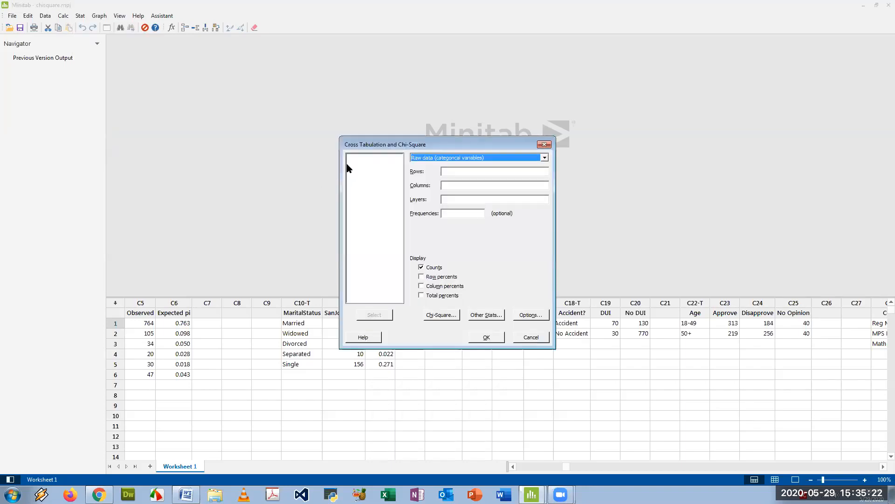
{"action": "left_click_drag", "start_coordinate": [441, 144], "coordinate": [399, 144]}
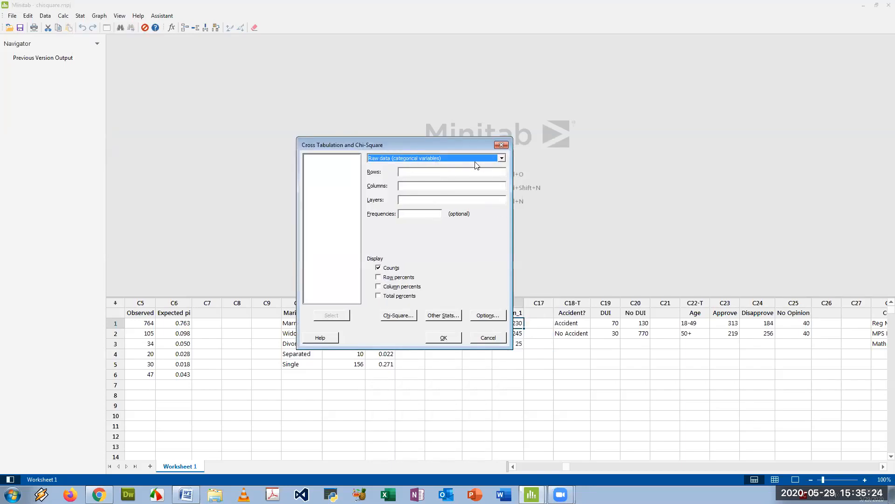
{"action": "left_click", "coordinate": [472, 159]}
{"action": "left_click", "coordinate": [441, 172]}
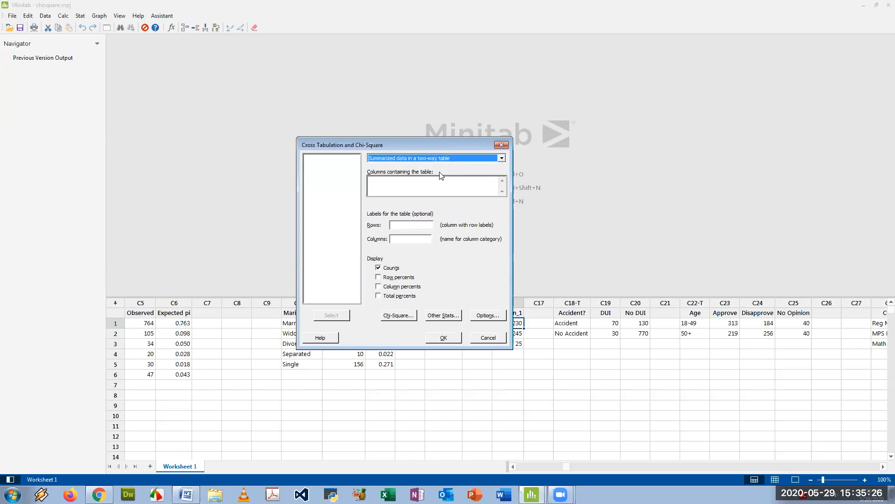
{"action": "left_click", "coordinate": [393, 183]}
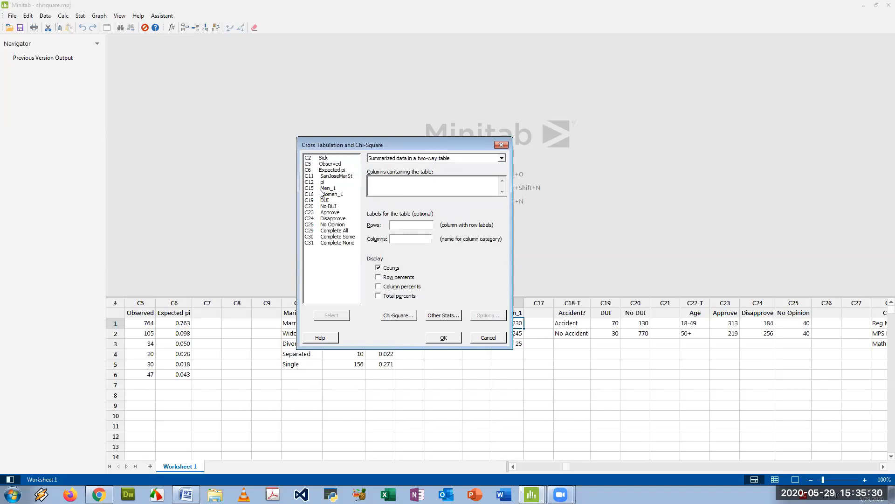
Set Men_1 and Women_1 as the columns containing the table and Marijuana_1 as the row labels
{"action": "left_click_drag", "start_coordinate": [397, 145], "coordinate": [295, 151]}
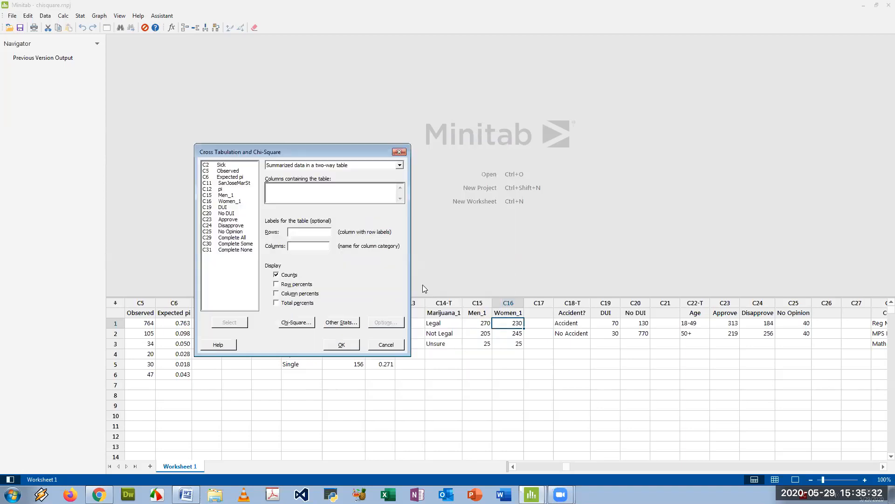
{"action": "double_click", "coordinate": [225, 195]}
{"action": "double_click", "coordinate": [227, 201]}
{"action": "left_click", "coordinate": [301, 232]}
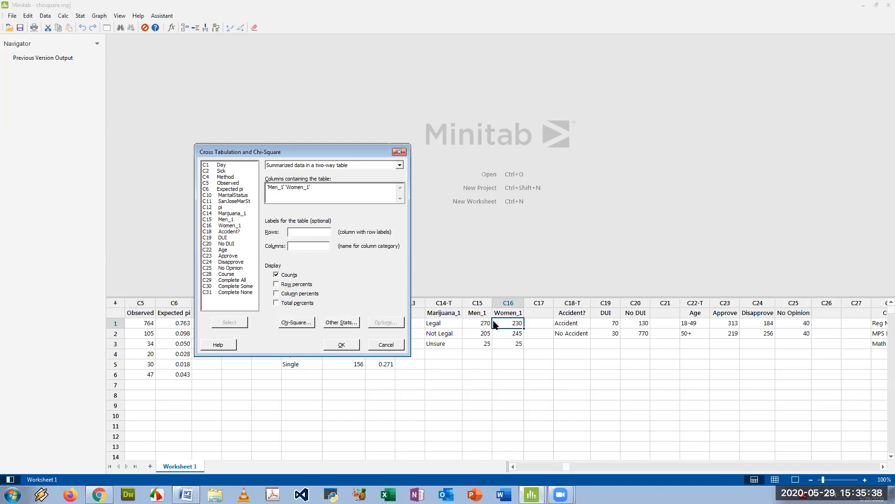
{"action": "left_click", "coordinate": [223, 216]}
{"action": "double_click", "coordinate": [223, 215]}
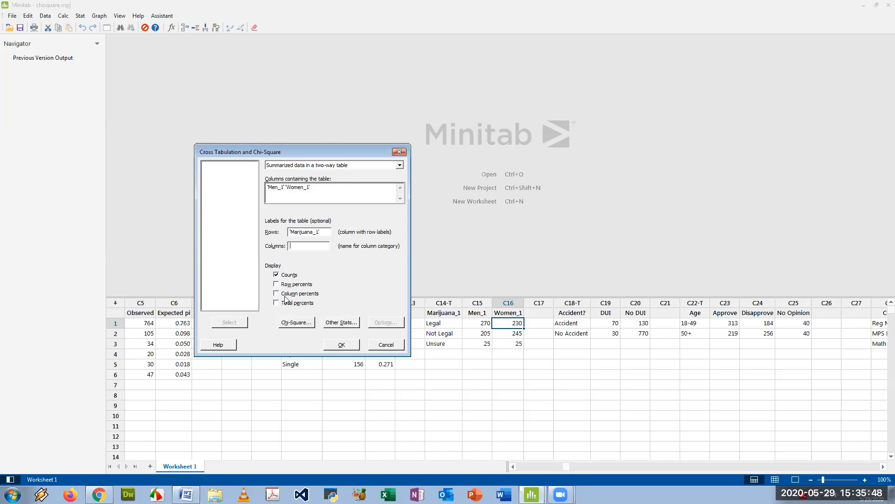
Add expected cell counts and each cell's contribution to the chi-square test, then run the analysis
{"action": "left_click", "coordinate": [298, 323]}
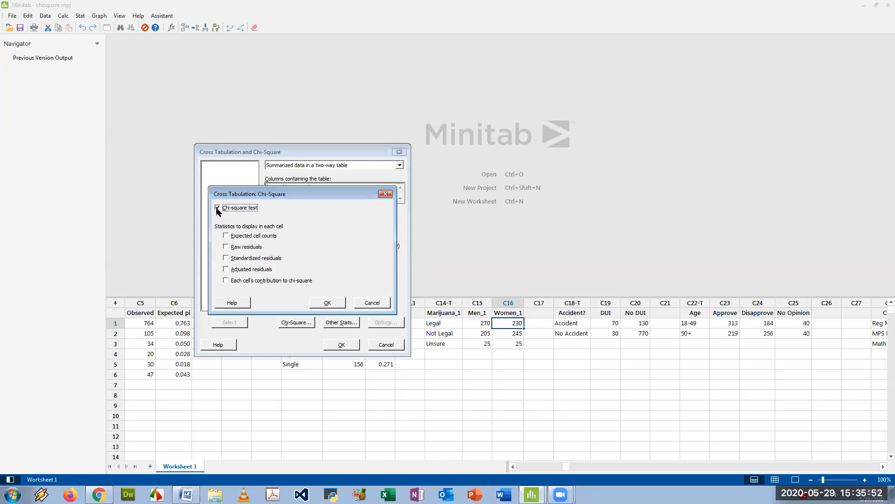
{"action": "left_click", "coordinate": [226, 236]}
{"action": "left_click", "coordinate": [227, 280]}
{"action": "left_click", "coordinate": [332, 303]}
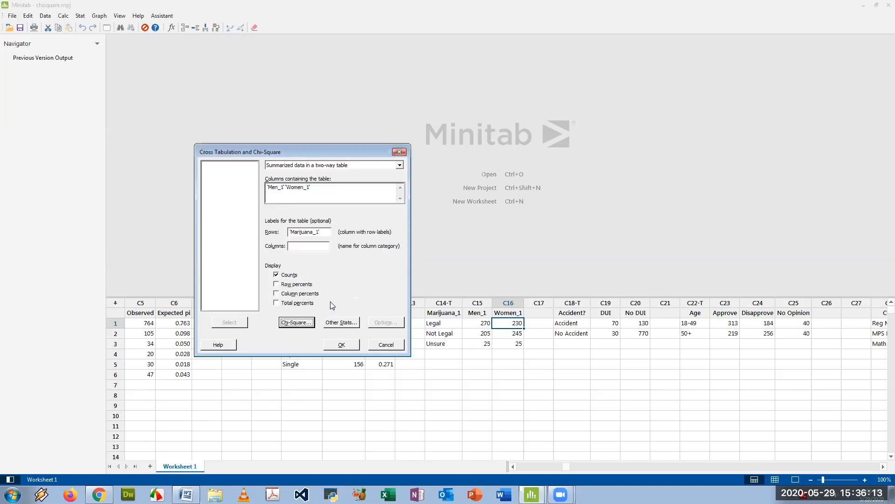
{"action": "left_click", "coordinate": [343, 347]}
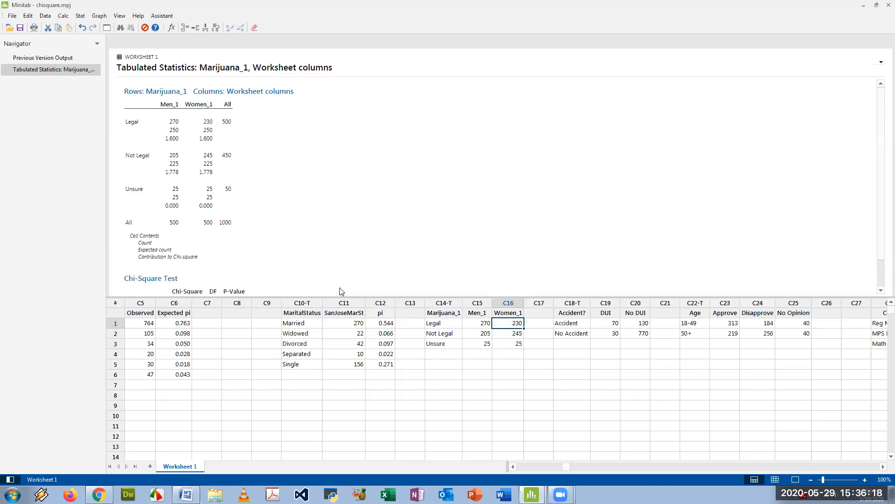
Enlarge and examine the tabulated statistics and chi-square test output
{"action": "left_click", "coordinate": [865, 479]}
{"action": "left_click", "coordinate": [865, 480]}
{"action": "left_click", "coordinate": [865, 479]}
{"action": "left_click", "coordinate": [637, 256]}
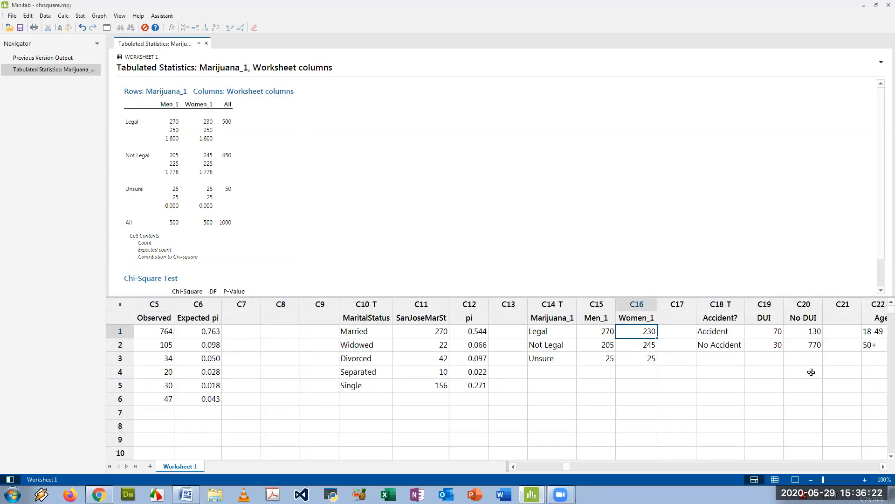
{"action": "left_click", "coordinate": [865, 479]}
{"action": "left_click", "coordinate": [865, 480]}
{"action": "left_click", "coordinate": [865, 479]}
{"action": "left_click", "coordinate": [866, 480]}
{"action": "left_click", "coordinate": [865, 479]}
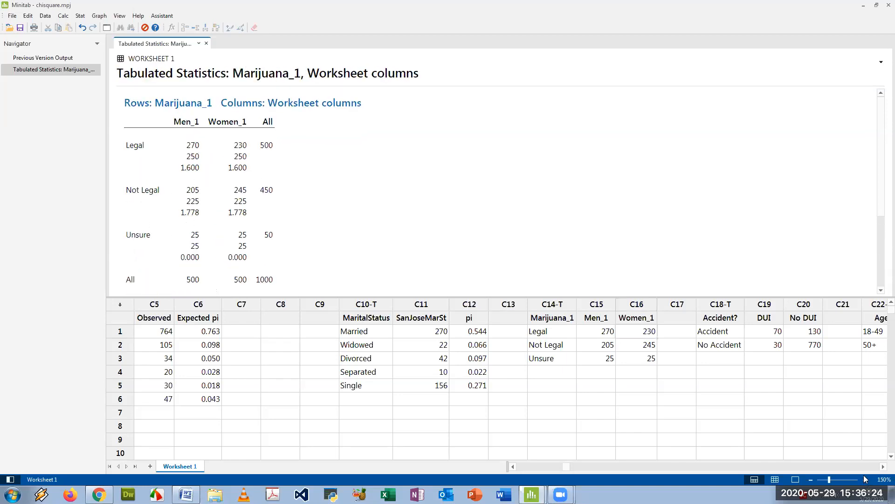
{"action": "left_click", "coordinate": [865, 479]}
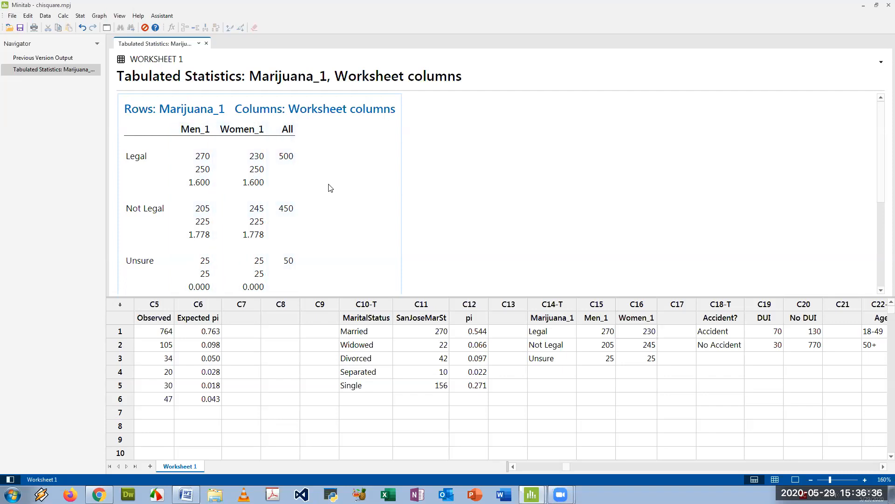
{"action": "scroll", "coordinate": [327, 185], "scroll_direction": "down", "scroll_amount": 3}
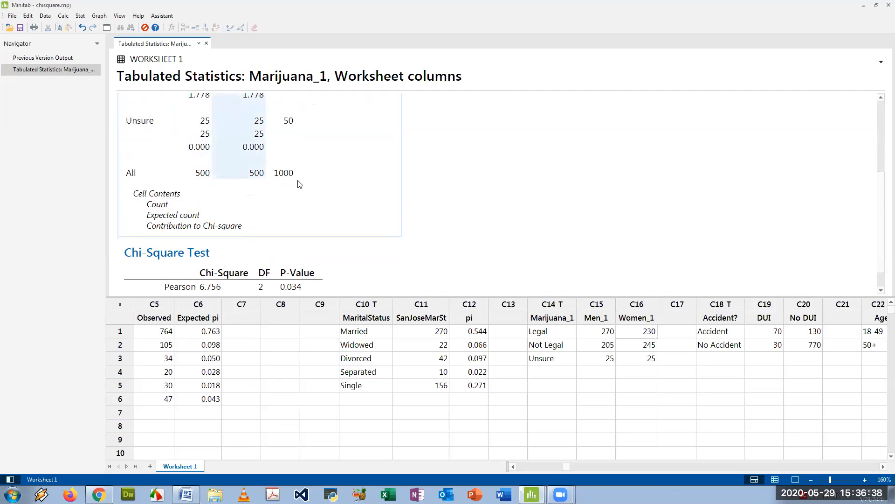
{"action": "scroll", "coordinate": [284, 179], "scroll_direction": "up", "scroll_amount": 3}
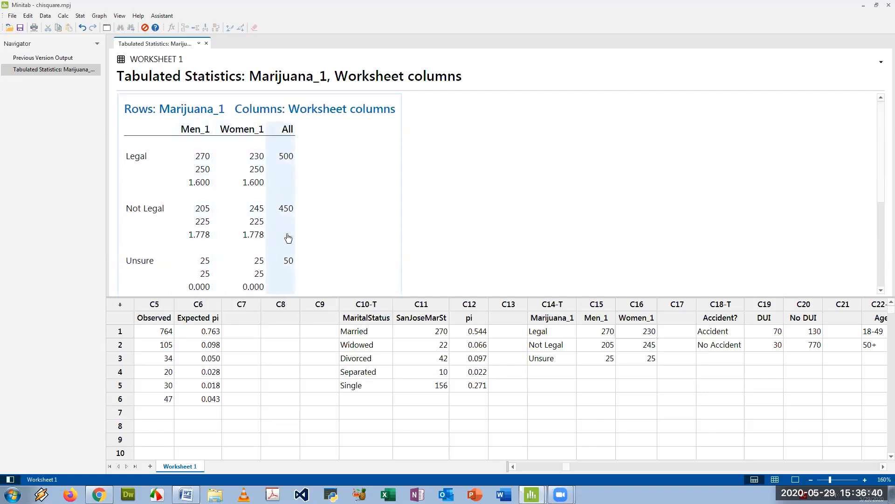
{"action": "scroll", "coordinate": [258, 249], "scroll_direction": "down", "scroll_amount": 3}
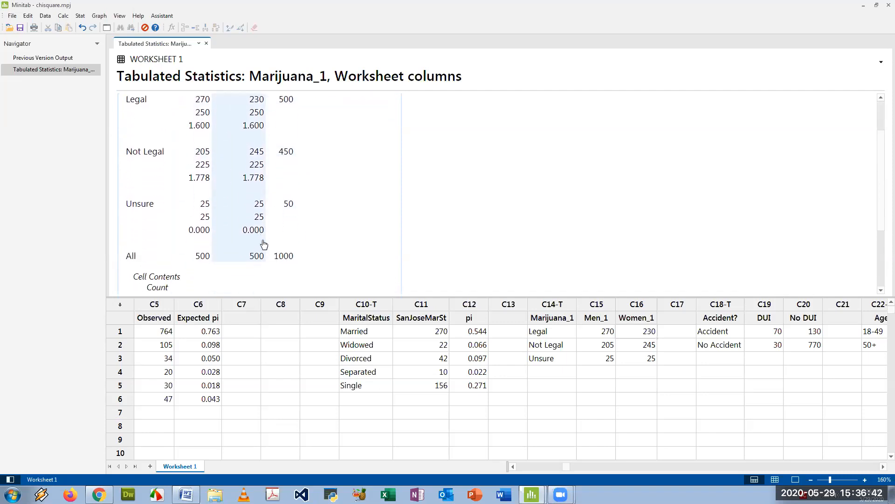
{"action": "scroll", "coordinate": [239, 204], "scroll_direction": "up", "scroll_amount": 3}
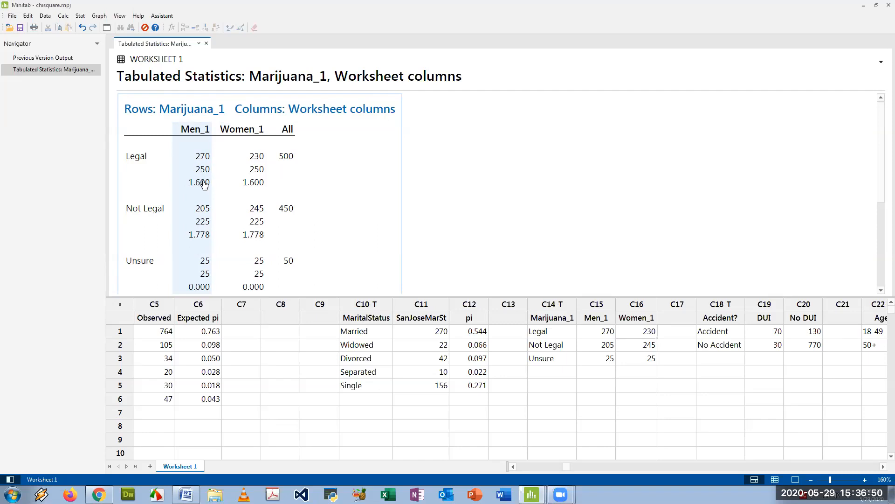
{"action": "scroll", "coordinate": [300, 200], "scroll_direction": "down", "scroll_amount": 4}
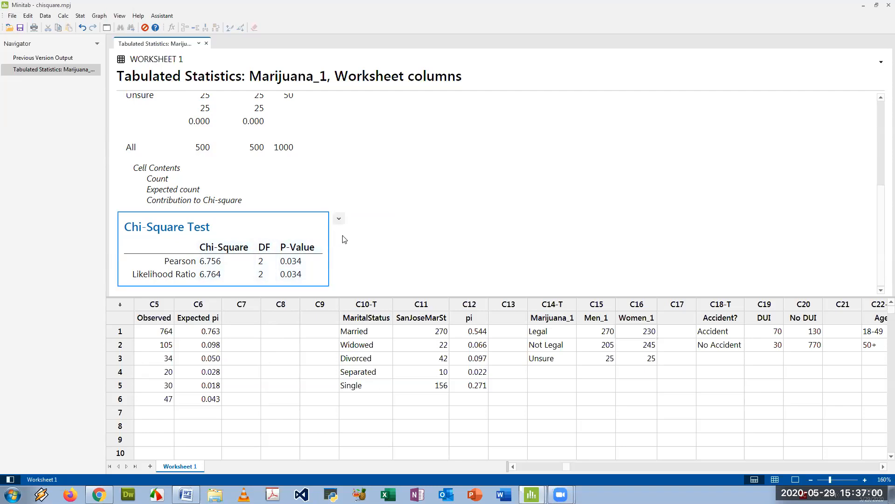
Copy the Chi-Square Test table as a picture and paste it on a new line below the model line in the document
{"action": "left_click", "coordinate": [340, 219]}
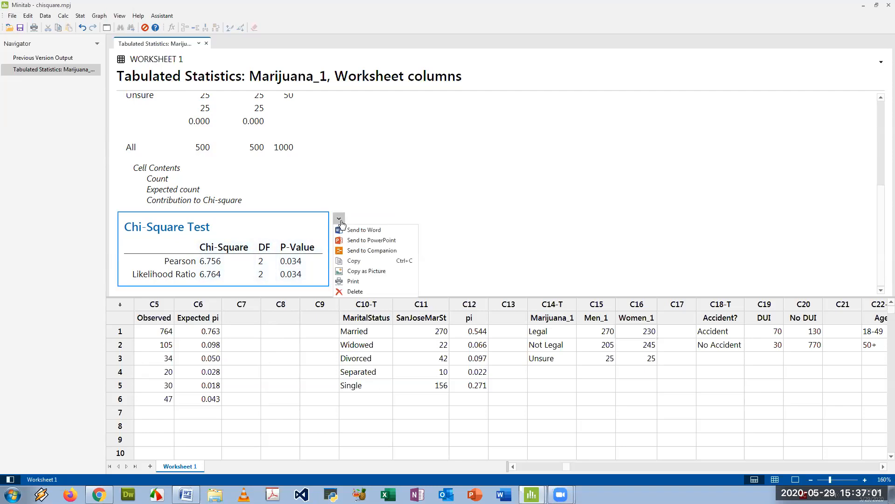
{"action": "left_click", "coordinate": [364, 271]}
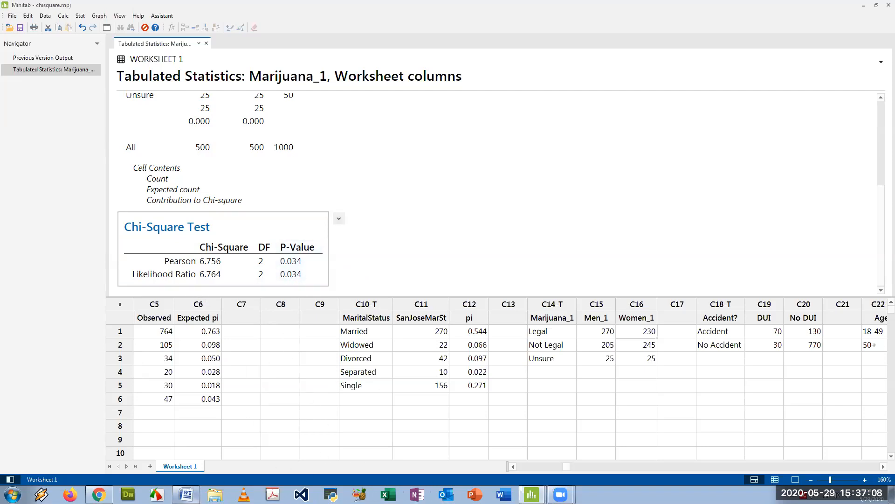
{"action": "left_click", "coordinate": [185, 494]}
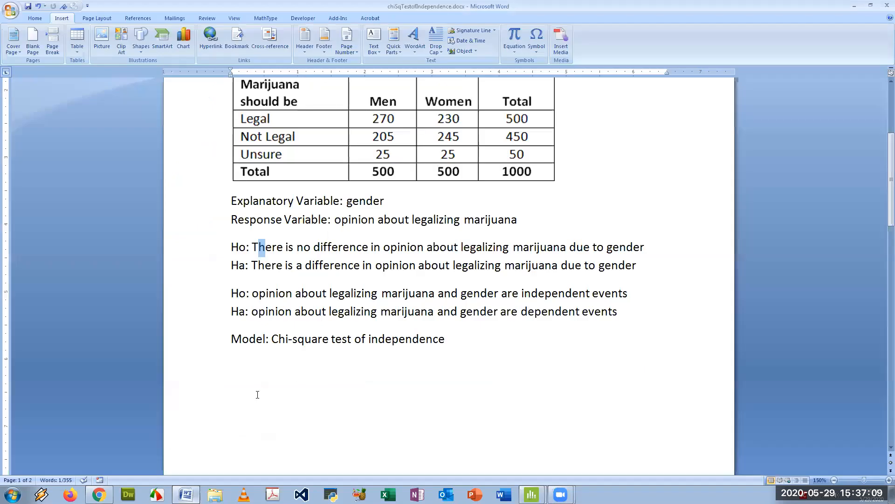
{"action": "left_click", "coordinate": [446, 345]}
{"action": "key", "text": "Return"}
{"action": "type", "text": "Chi-Square Test Chi-Square\tDF\tP-Value Pearson\t6.756\t2\t0.034 Likelihood Ratio\t6.764\t2\t0.034"}
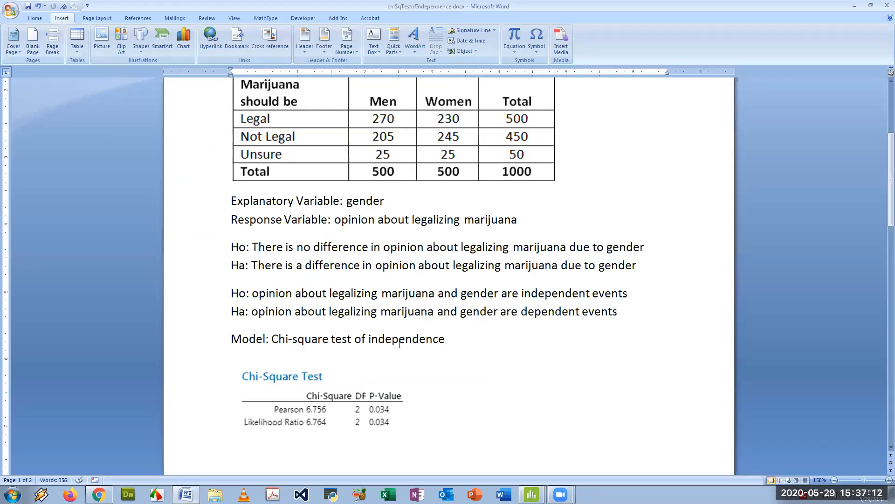
Write the conclusion "pvalue=0.034<0.05 ->Reject Ho" beside the Chi-Square Test table
{"action": "type", "text": "pvalue="}
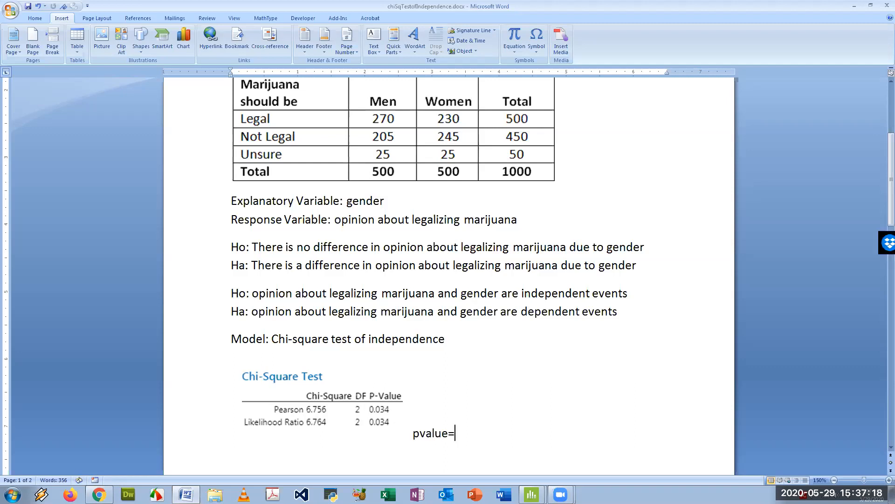
{"action": "type", "text": "0.034<0.05 ->R"}
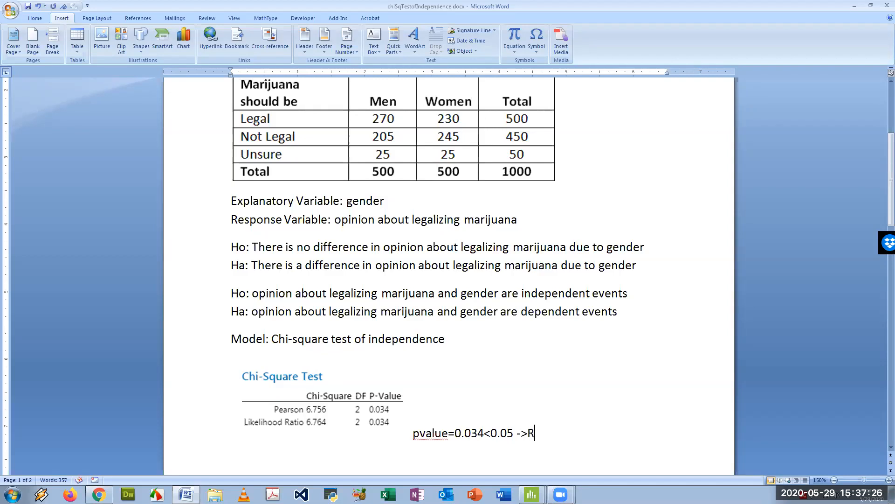
{"action": "type", "text": "eject Ho"}
Copy the Ha statement about a difference in opinion due to gender and paste it on a new line below the conclusion
{"action": "left_click_drag", "start_coordinate": [252, 265], "coordinate": [630, 261]}
{"action": "key", "text": "ctrl+c"}
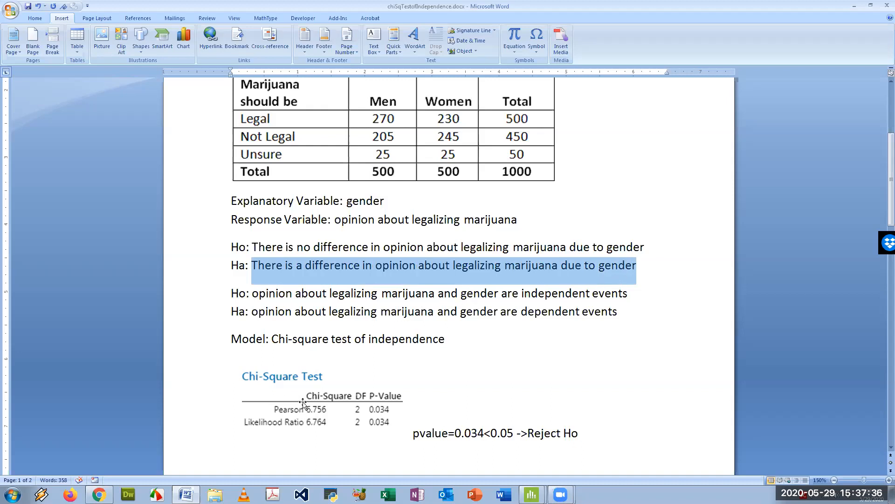
{"action": "scroll", "coordinate": [302, 405], "scroll_direction": "down", "scroll_amount": 2}
{"action": "left_click", "coordinate": [298, 360]}
{"action": "left_click", "coordinate": [602, 358]}
{"action": "key", "text": "Return"}
{"action": "key", "text": "ctrl+v"}
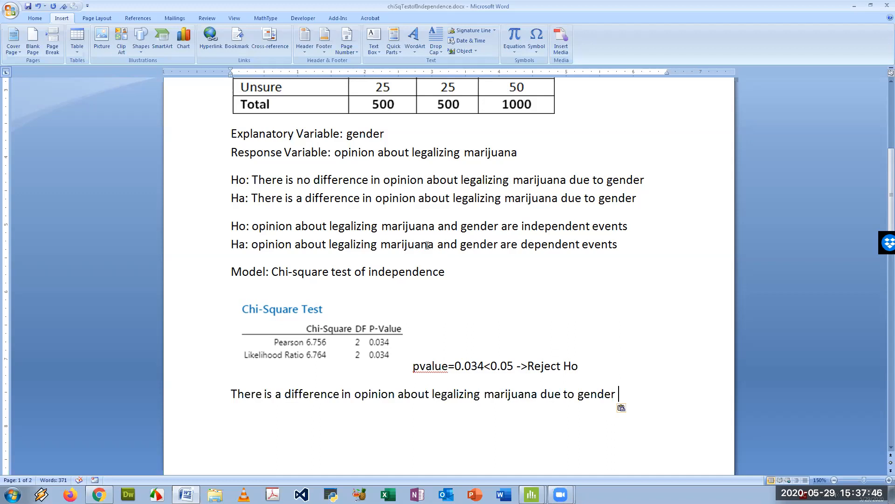
Read through the Airbnb racial discrimination problem in the document, then switch to the airbnb Minitab project
{"action": "scroll", "coordinate": [430, 248], "scroll_direction": "down", "scroll_amount": 10}
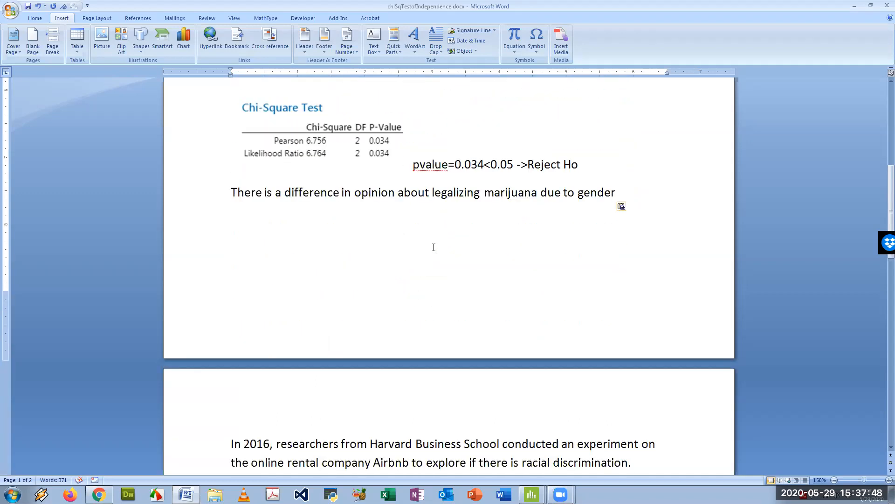
{"action": "scroll", "coordinate": [421, 250], "scroll_direction": "down", "scroll_amount": 4}
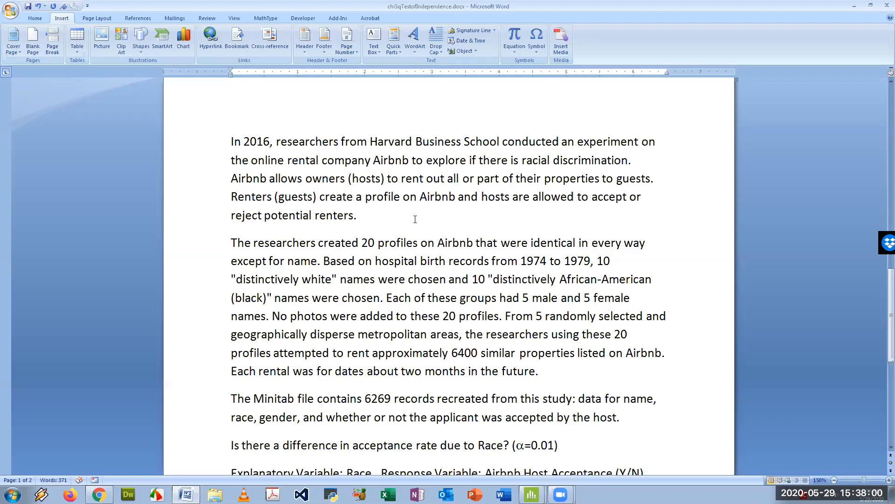
{"action": "scroll", "coordinate": [340, 213], "scroll_direction": "down", "scroll_amount": 3}
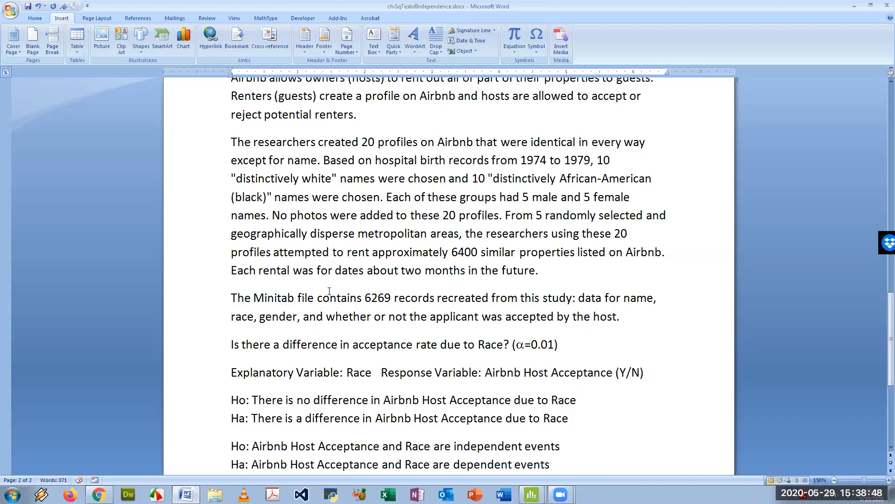
{"action": "scroll", "coordinate": [329, 291], "scroll_direction": "down", "scroll_amount": 2}
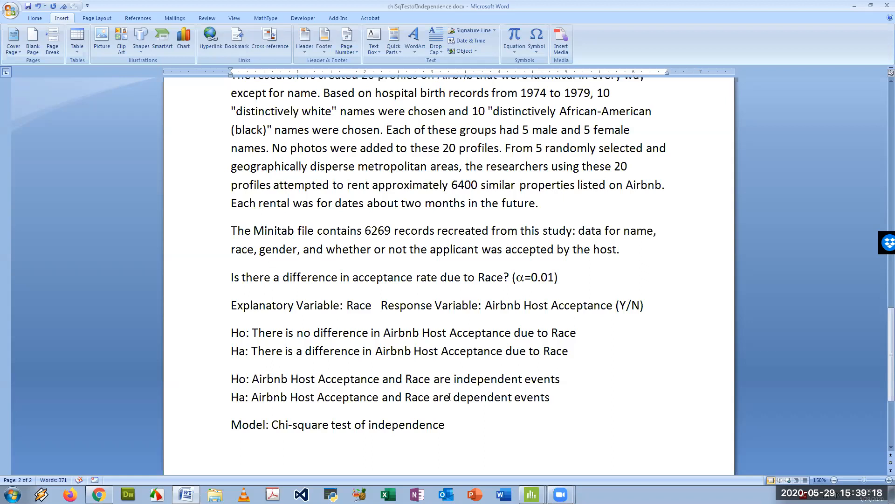
{"action": "scroll", "coordinate": [446, 363], "scroll_direction": "down", "scroll_amount": 3}
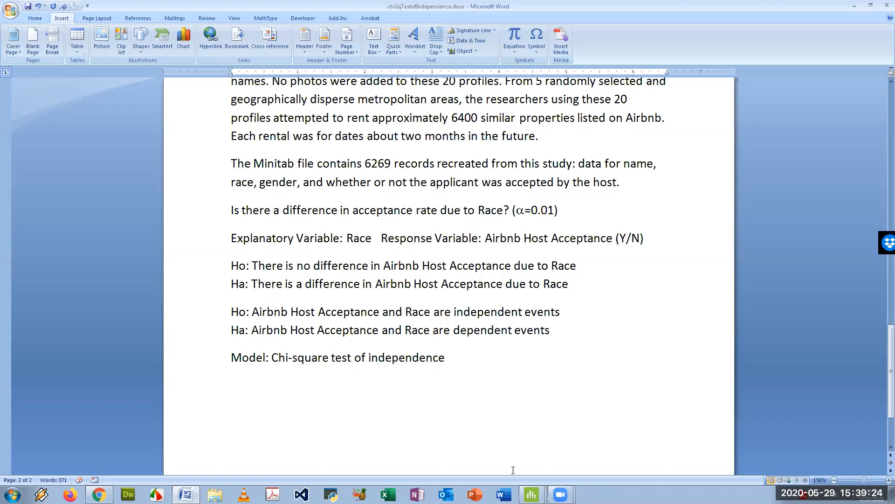
{"action": "mouse_move", "coordinate": [531, 494]}
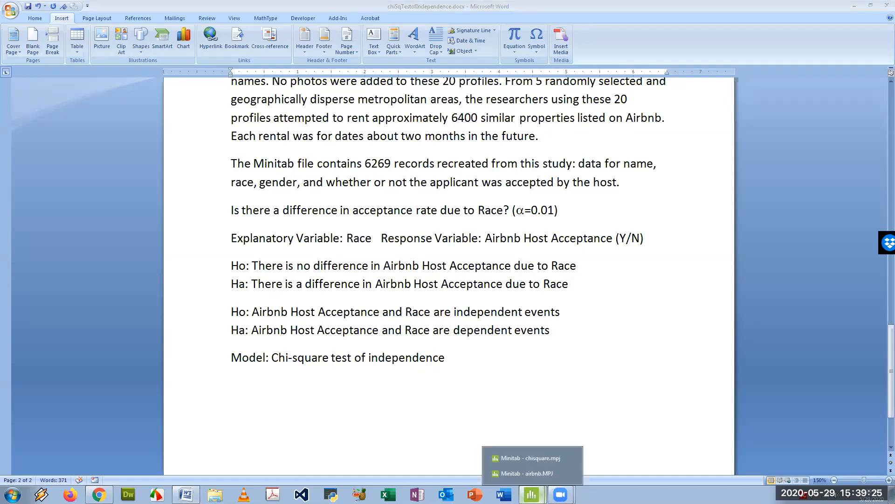
{"action": "left_click", "coordinate": [531, 474]}
Examine the Name, Race, Gender and Accepted columns of the airbnb worksheet
{"action": "left_click", "coordinate": [226, 346]}
{"action": "scroll", "coordinate": [226, 324], "scroll_direction": "down", "scroll_amount": 5}
{"action": "scroll", "coordinate": [232, 340], "scroll_direction": "up", "scroll_amount": 5}
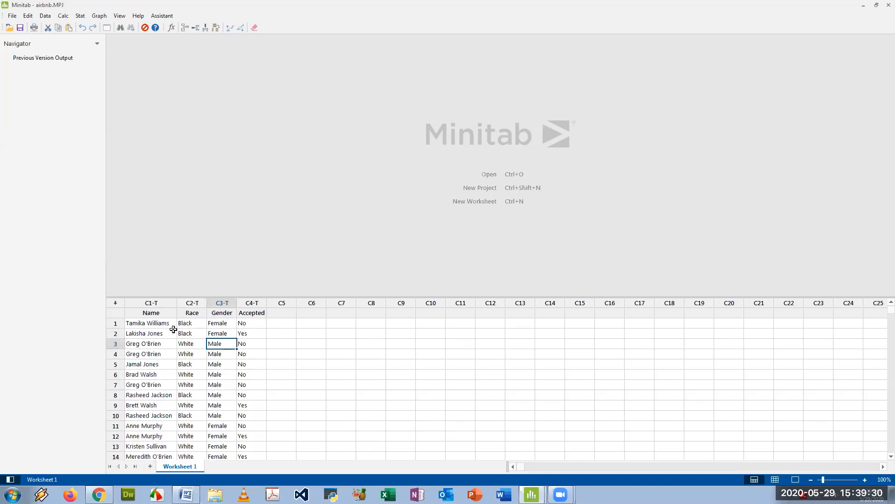
{"action": "left_click", "coordinate": [143, 325]}
{"action": "left_click", "coordinate": [152, 334]}
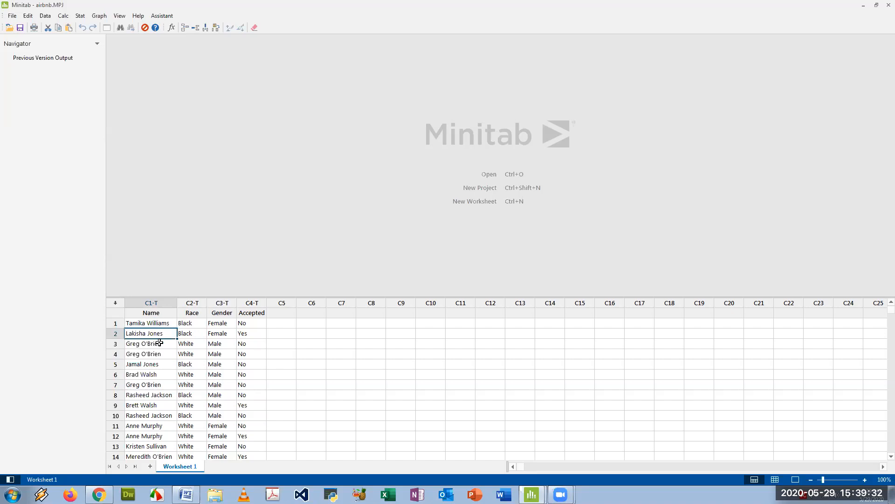
{"action": "left_click", "coordinate": [157, 345]}
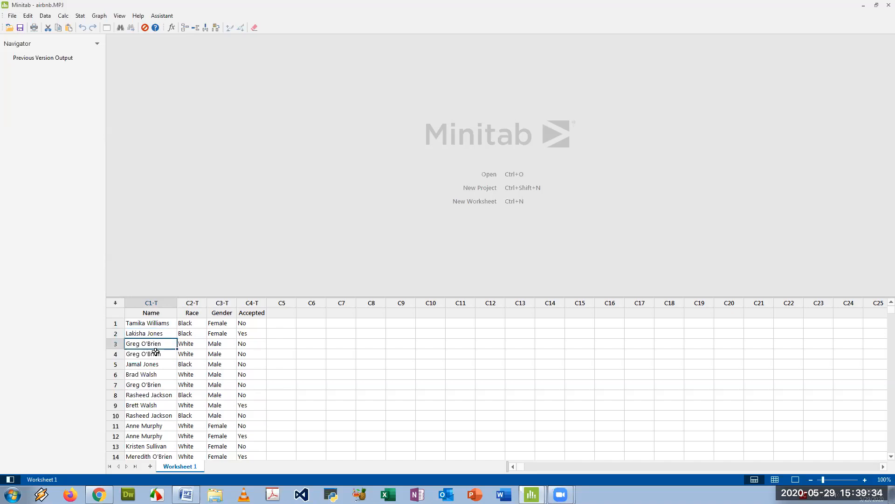
{"action": "left_click", "coordinate": [151, 376]}
{"action": "left_click", "coordinate": [151, 386]}
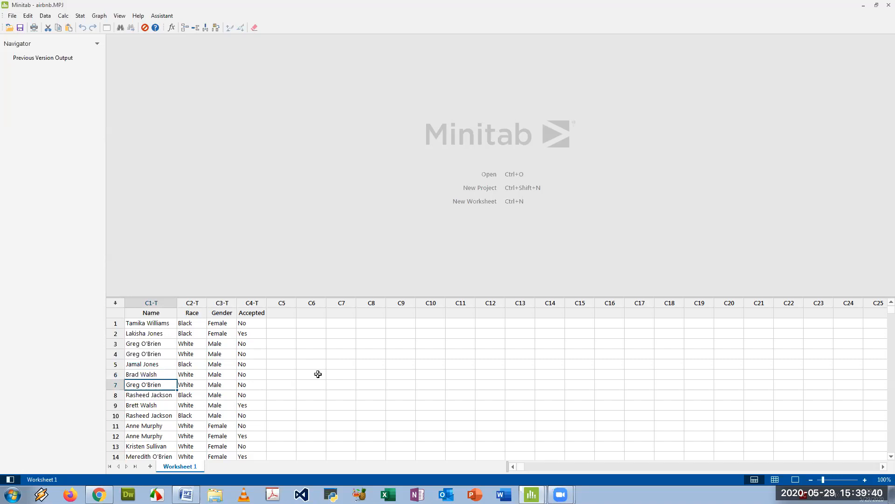
{"action": "left_click", "coordinate": [247, 324]}
{"action": "left_click", "coordinate": [249, 341]}
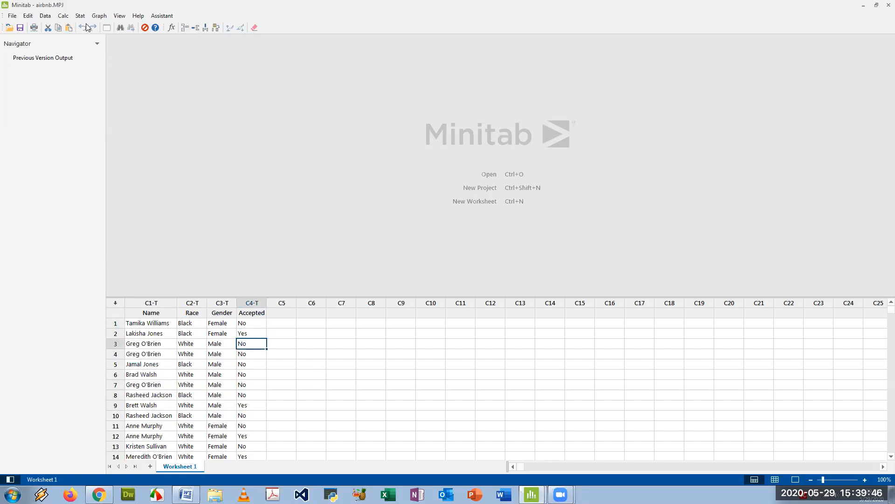
{"action": "left_click", "coordinate": [200, 334]}
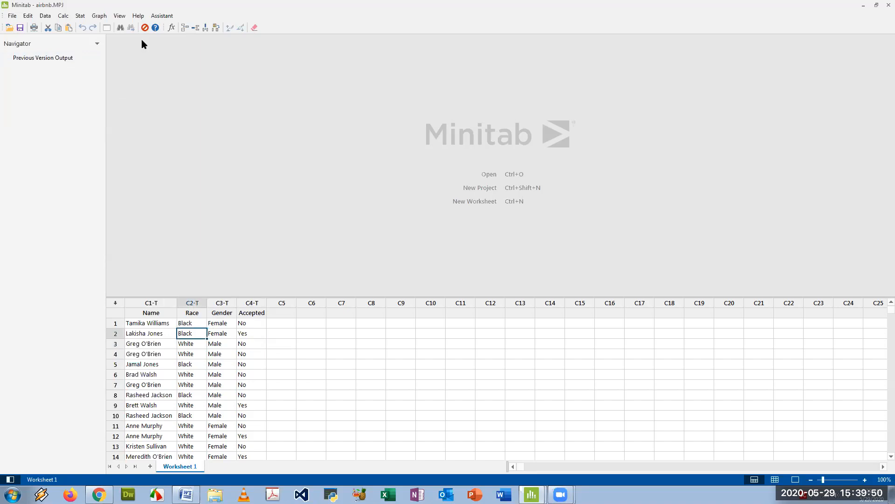
Open Cross Tabulation and Chi-Square with Race as rows and Accepted as columns, then open the chi-square settings
{"action": "left_click", "coordinate": [81, 14]}
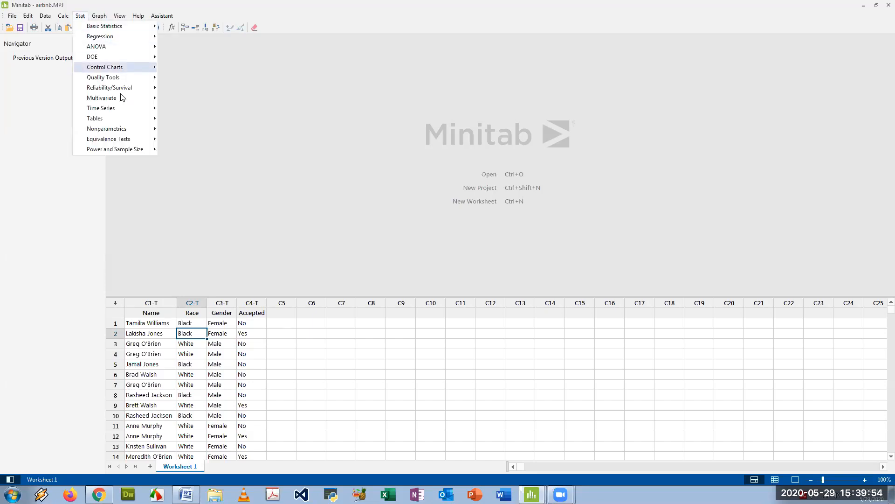
{"action": "mouse_move", "coordinate": [117, 118]}
{"action": "left_click", "coordinate": [223, 143]}
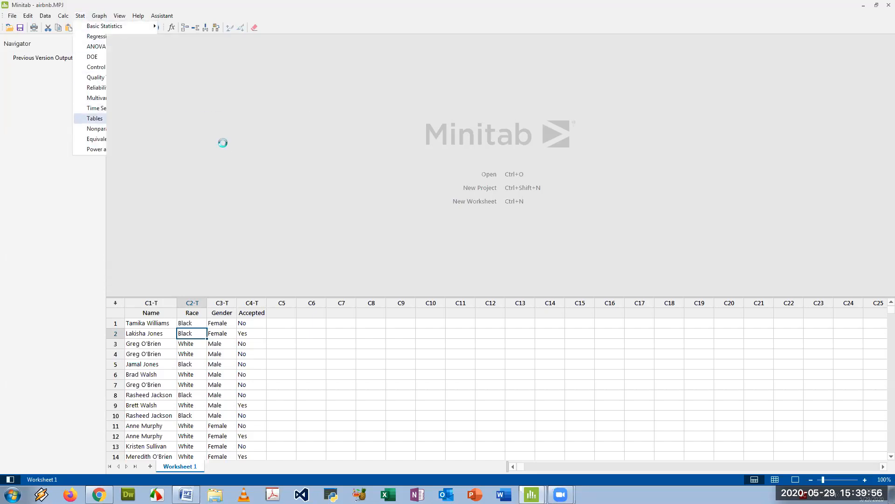
{"action": "left_click", "coordinate": [463, 172]}
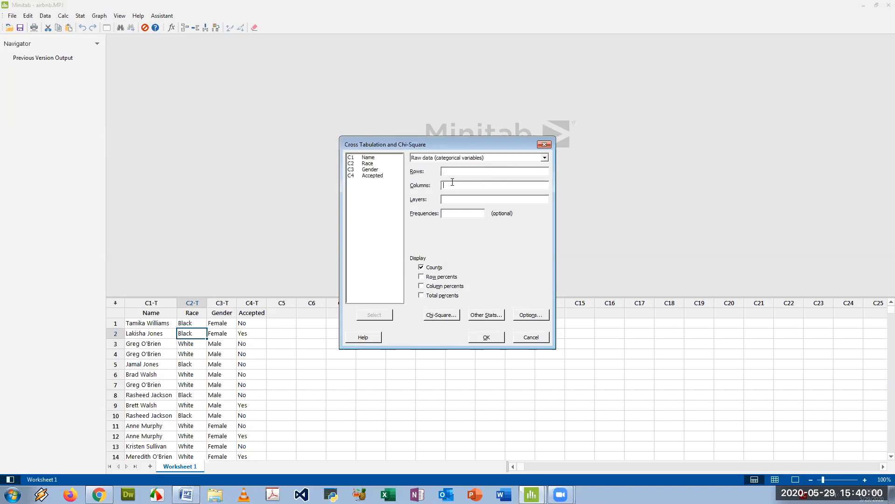
{"action": "left_click", "coordinate": [443, 172]}
{"action": "double_click", "coordinate": [371, 165]}
{"action": "double_click", "coordinate": [373, 176]}
{"action": "left_click", "coordinate": [441, 315]}
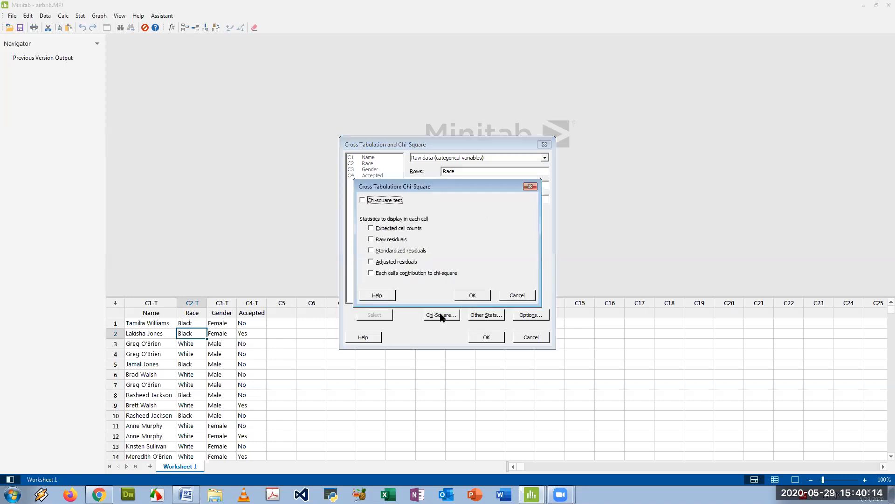
Add expected cell counts and each cell's contribution to chi-square, then run the analysis
{"action": "left_click", "coordinate": [371, 229]}
{"action": "left_click", "coordinate": [372, 274]}
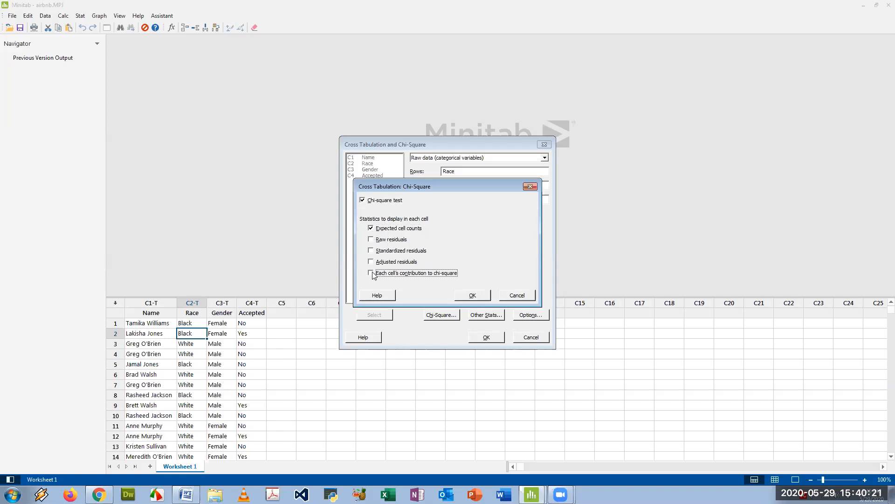
{"action": "left_click", "coordinate": [475, 297]}
{"action": "left_click", "coordinate": [489, 336]}
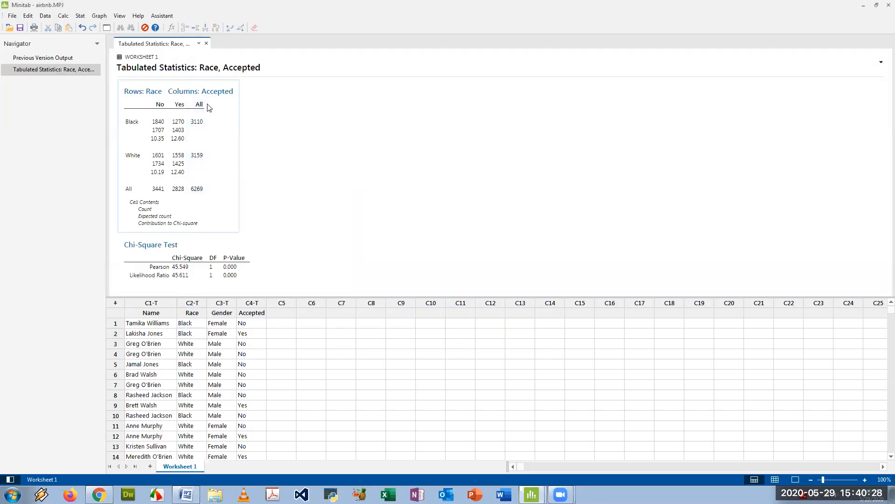
Copy the Race by Accepted tabulated statistics as a picture and paste it on a new page after the Airbnb model line
{"action": "left_click", "coordinate": [250, 87]}
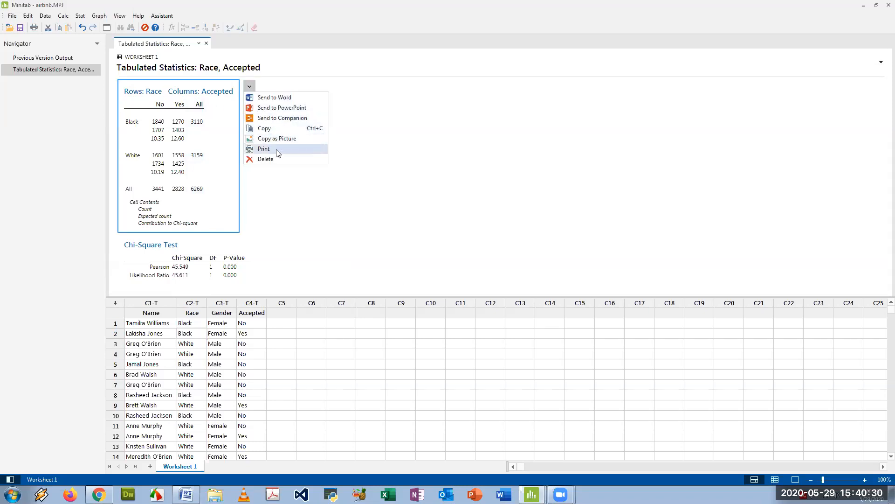
{"action": "left_click", "coordinate": [287, 140]}
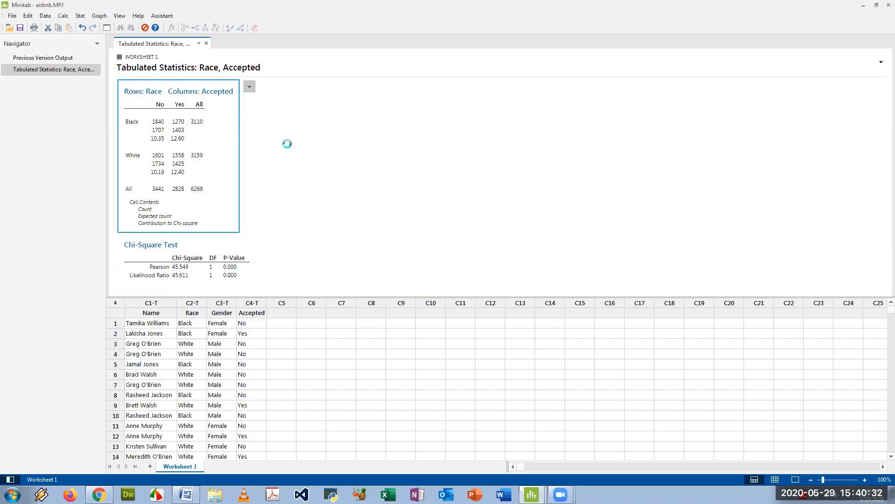
{"action": "left_click", "coordinate": [186, 494]}
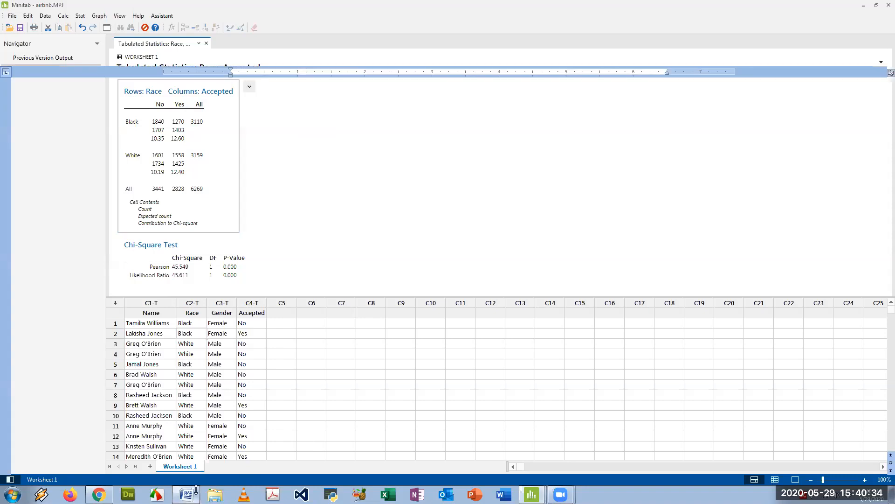
{"action": "scroll", "coordinate": [313, 378], "scroll_direction": "down", "scroll_amount": 1}
{"action": "left_click", "coordinate": [391, 322]}
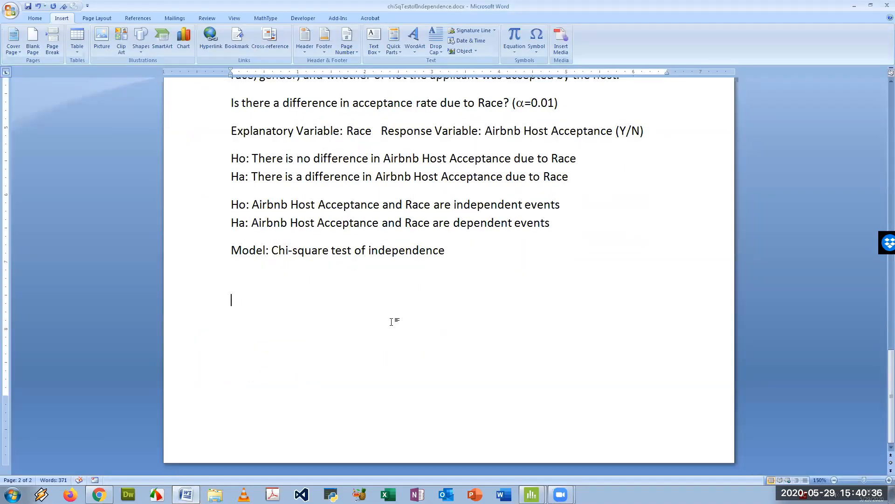
{"action": "key", "text": "ctrl+Return"}
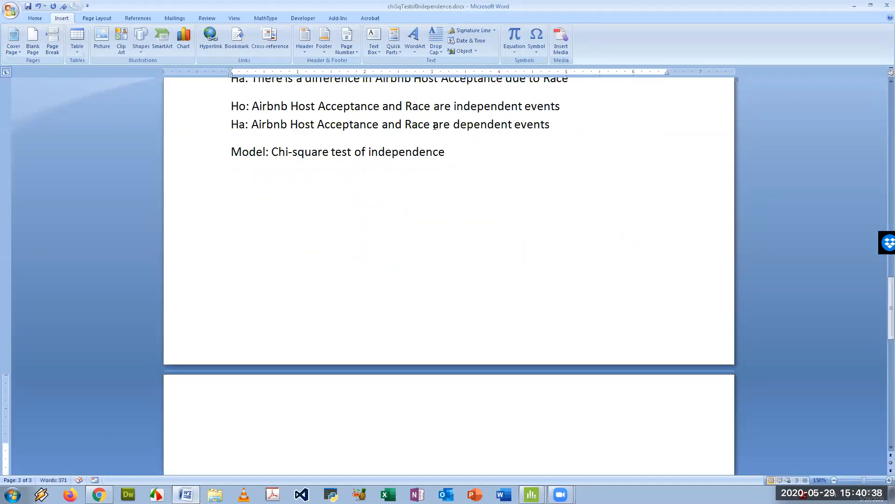
{"action": "scroll", "coordinate": [316, 202], "scroll_direction": "down", "scroll_amount": 5}
{"action": "key", "text": "ctrl+v"}
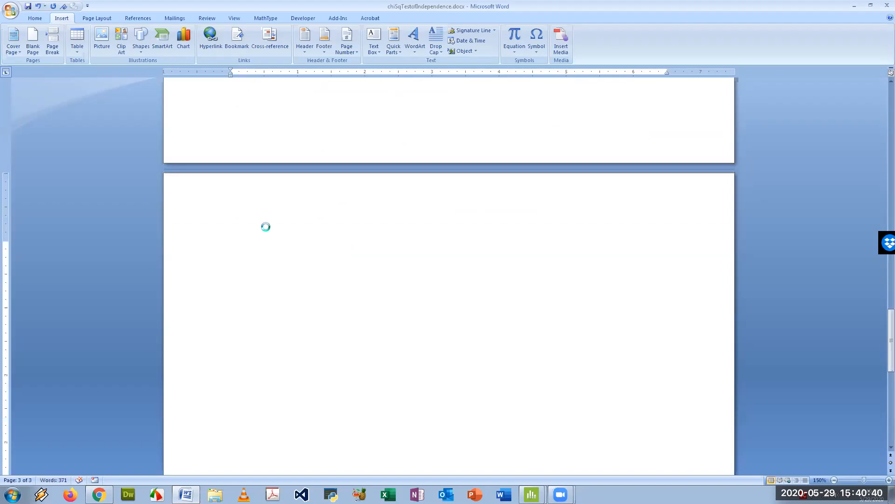
{"action": "left_click", "coordinate": [330, 258]}
{"action": "left_click_drag", "start_coordinate": [414, 405], "coordinate": [460, 421]}
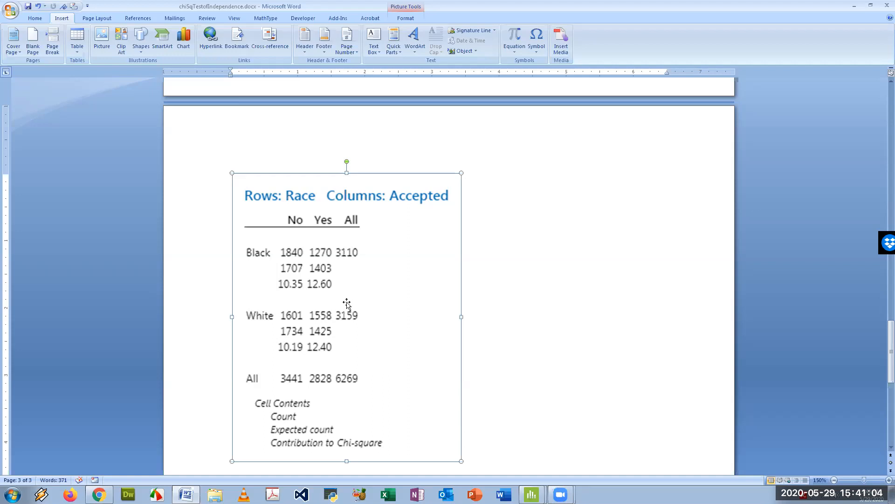
Copy the Race by Accepted Chi-Square Test table as a picture and paste it below the tabulated statistics in the document
{"action": "scroll", "coordinate": [345, 298], "scroll_direction": "down", "scroll_amount": 1}
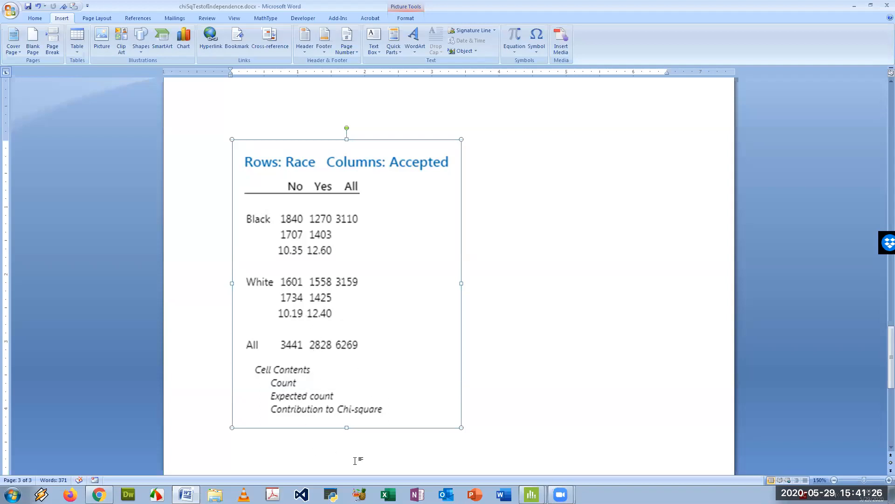
{"action": "mouse_move", "coordinate": [532, 494]}
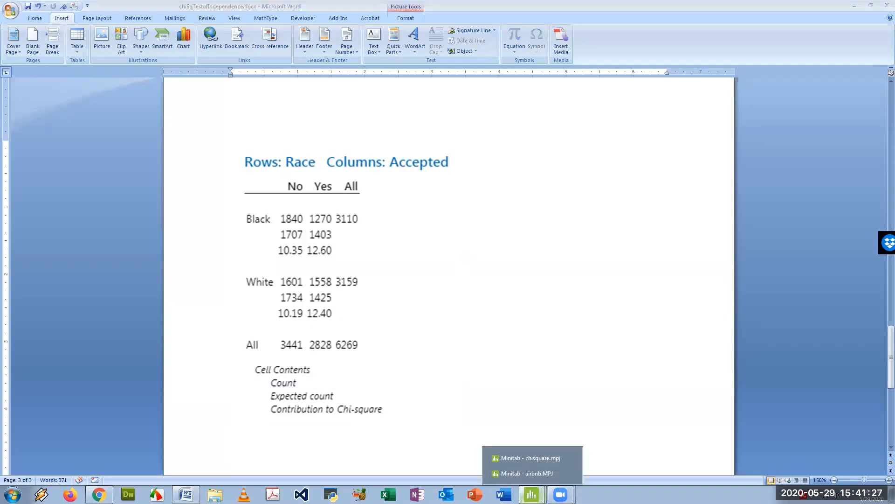
{"action": "left_click", "coordinate": [535, 474]}
{"action": "left_click", "coordinate": [213, 268]}
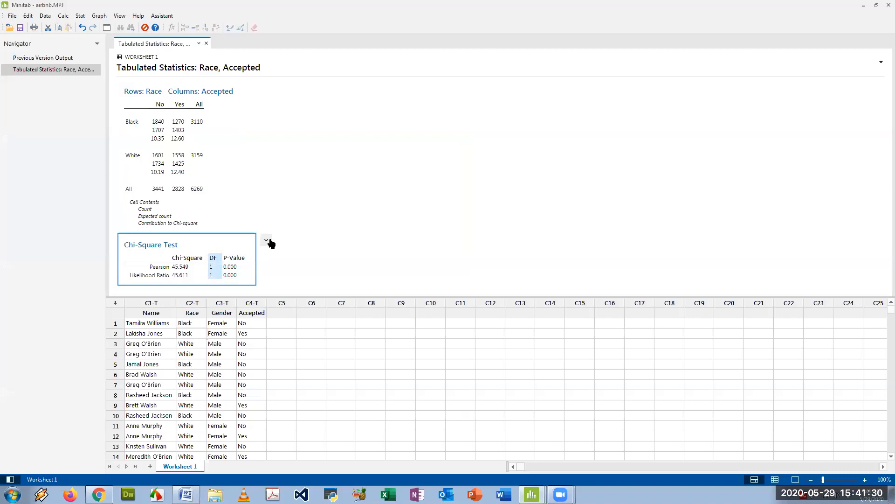
{"action": "left_click", "coordinate": [267, 240]}
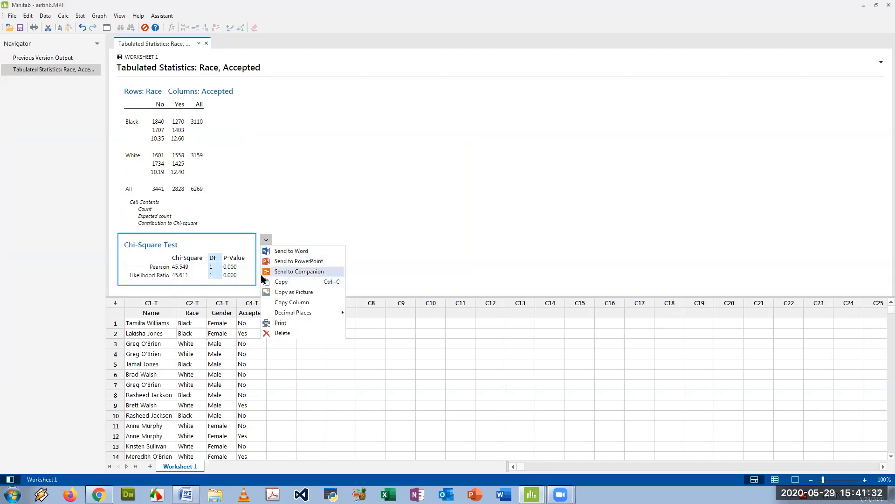
{"action": "left_click", "coordinate": [306, 293]}
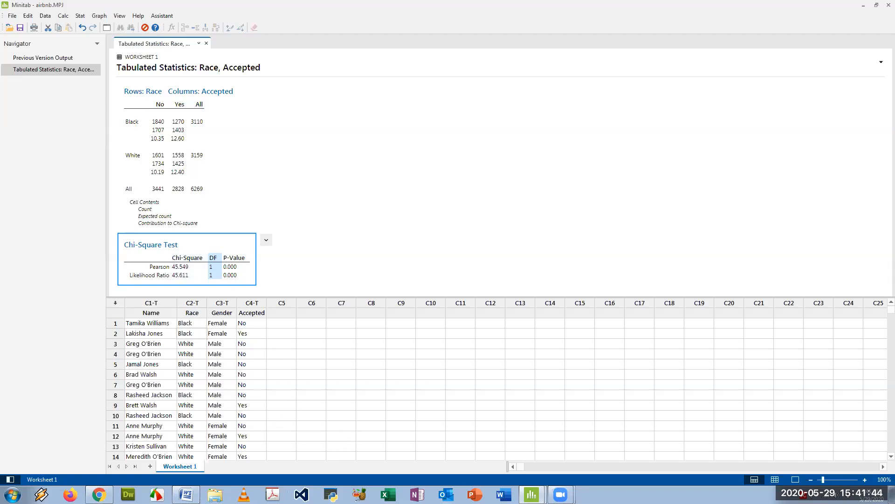
{"action": "left_click", "coordinate": [185, 494]}
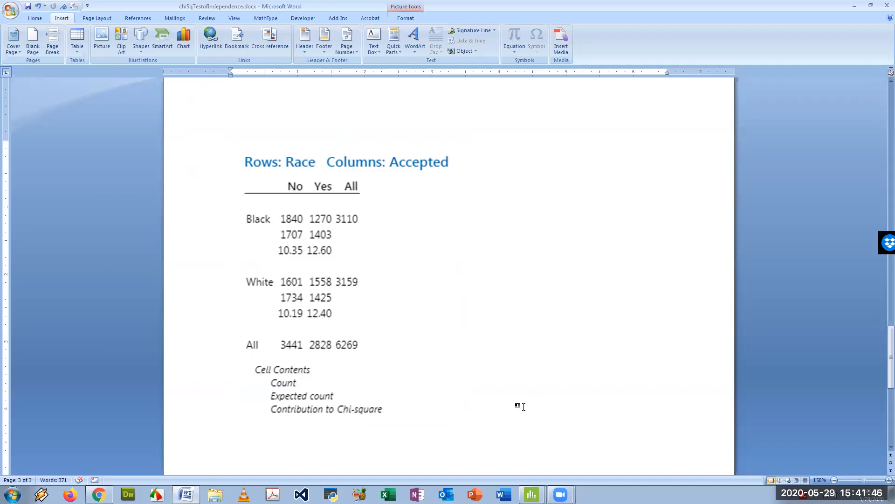
{"action": "key", "text": "ctrl+v"}
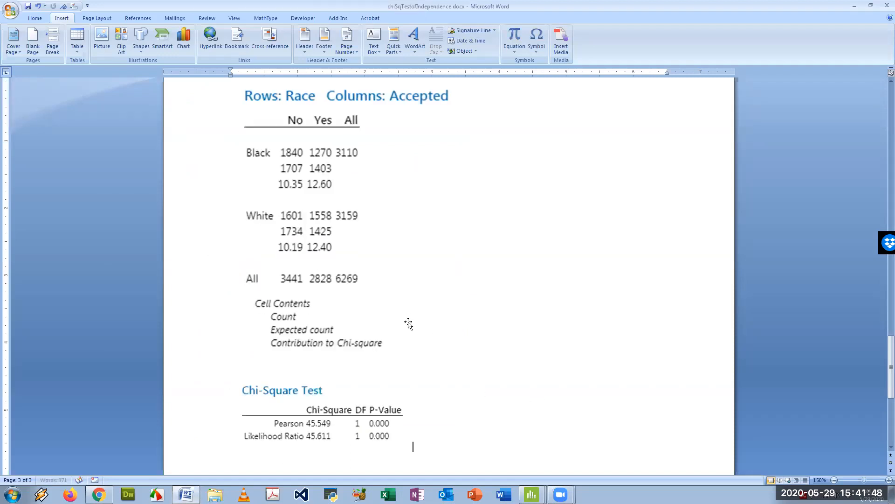
Write the conclusion line "pvalue=0<0.01 - > reject Ho" below the pasted chi-square table
{"action": "scroll", "coordinate": [409, 372], "scroll_direction": "down", "scroll_amount": 2}
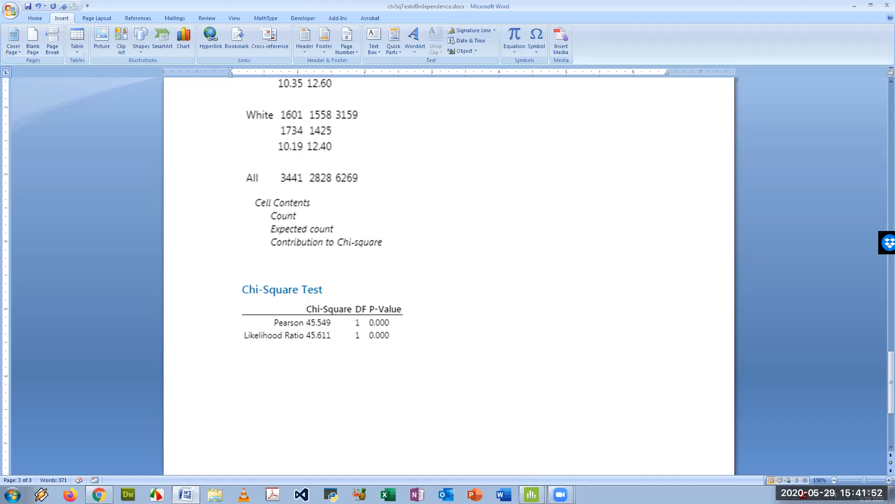
{"action": "type", "text": "pvalue=0<0.01 - > reject Ho"}
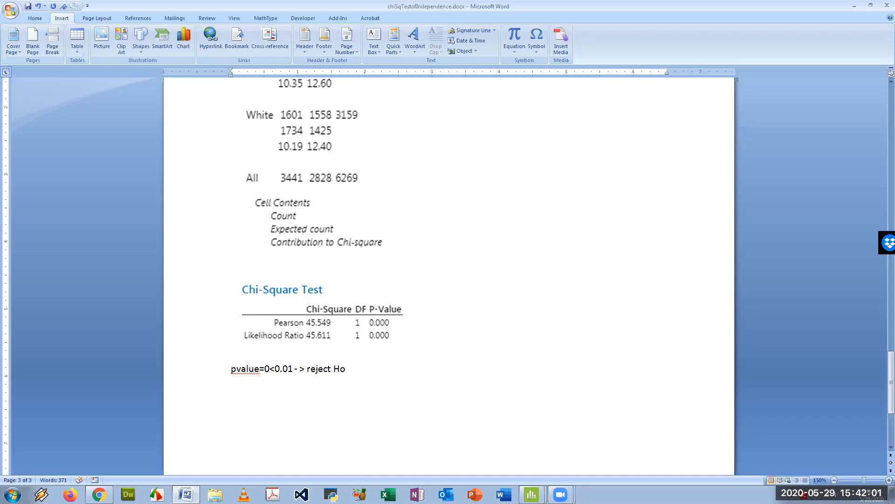
Copy the alternative hypothesis sentence about Airbnb Host Acceptance and paste it below the conclusion line
{"action": "scroll", "coordinate": [354, 266], "scroll_direction": "up", "scroll_amount": 15}
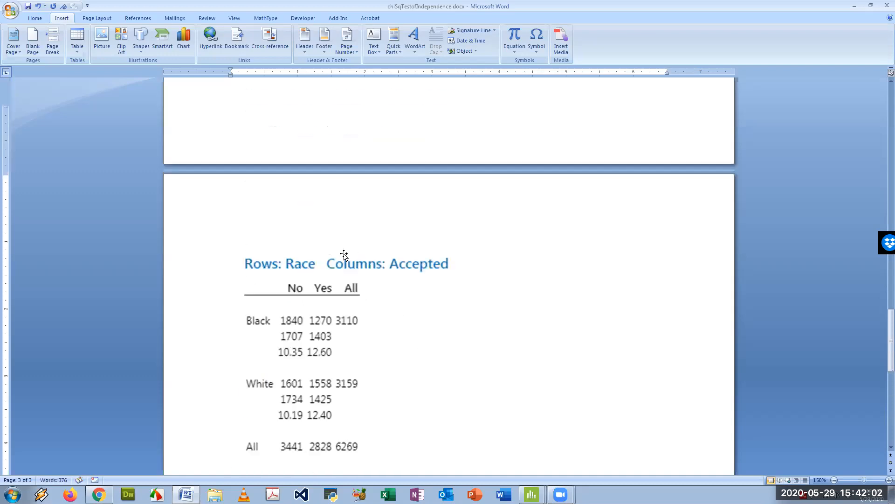
{"action": "left_click_drag", "start_coordinate": [569, 180], "coordinate": [268, 184]}
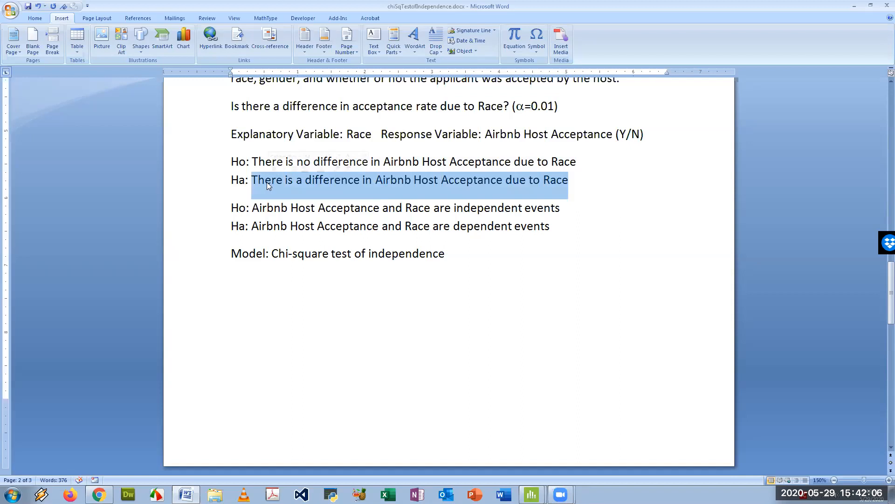
{"action": "scroll", "coordinate": [357, 229], "scroll_direction": "down", "scroll_amount": 3}
{"action": "scroll", "coordinate": [357, 229], "scroll_direction": "down", "scroll_amount": 12}
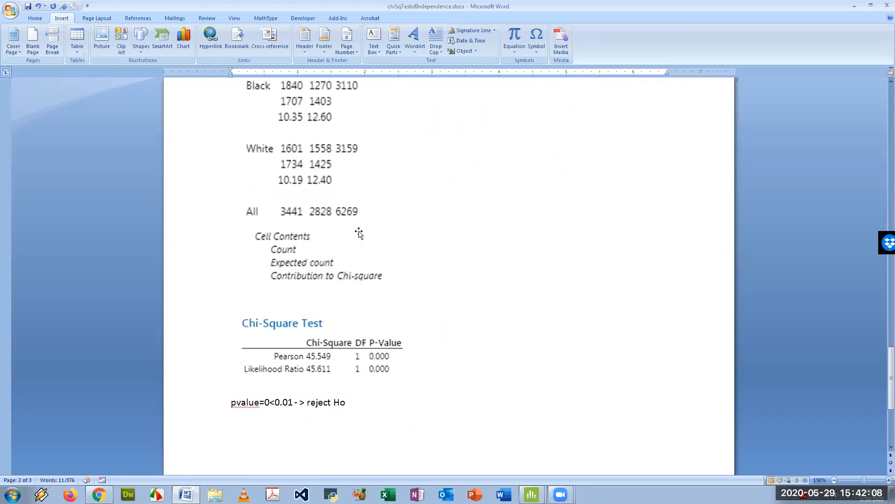
{"action": "left_click", "coordinate": [250, 330]}
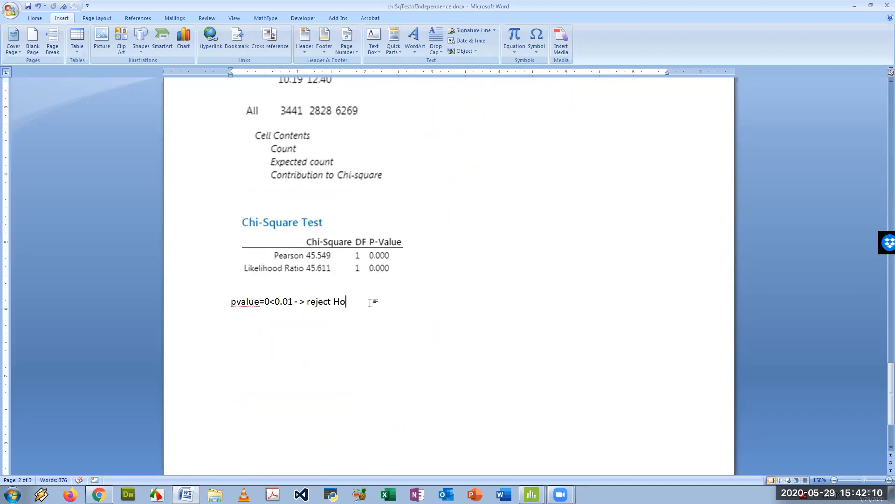
{"action": "key", "text": "ctrl+v"}
{"action": "key", "text": "Return"}
Add the interpretation: Profiles with "black" names are accepted less often than profiles with "white" names
{"action": "type", "text": "Bla"}
{"action": "key", "text": "BackSpace"}
{"action": "key", "text": "BackSpace"}
{"action": "key", "text": "BackSpace"}
{"action": "type", "text": "Profiles"}
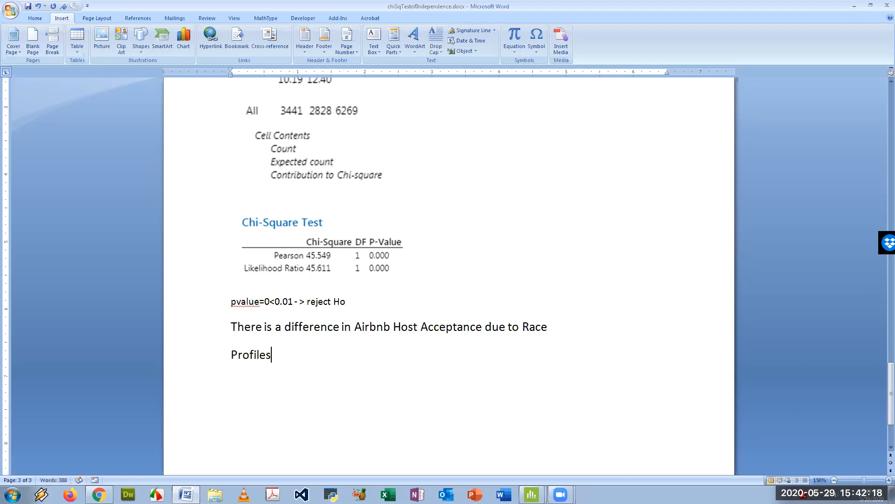
{"action": "type", "text": " with \"black\" names are accepted less often t"}
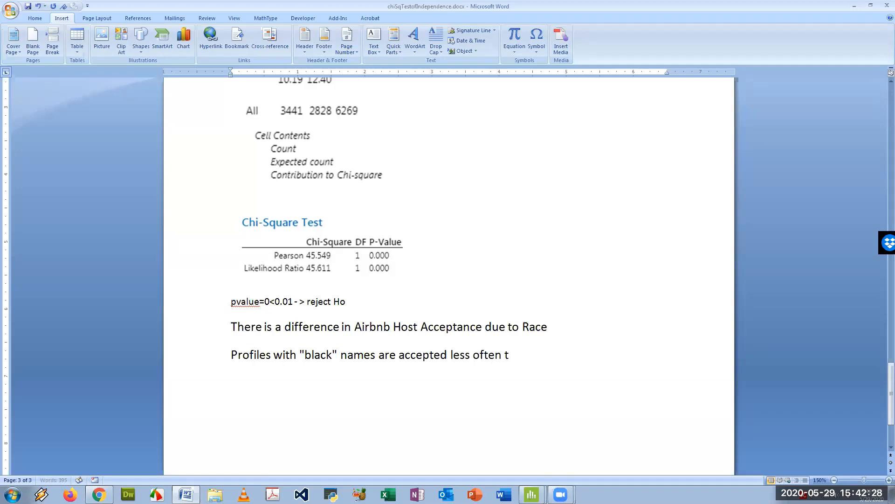
{"action": "type", "text": "han profiles with \"white"}
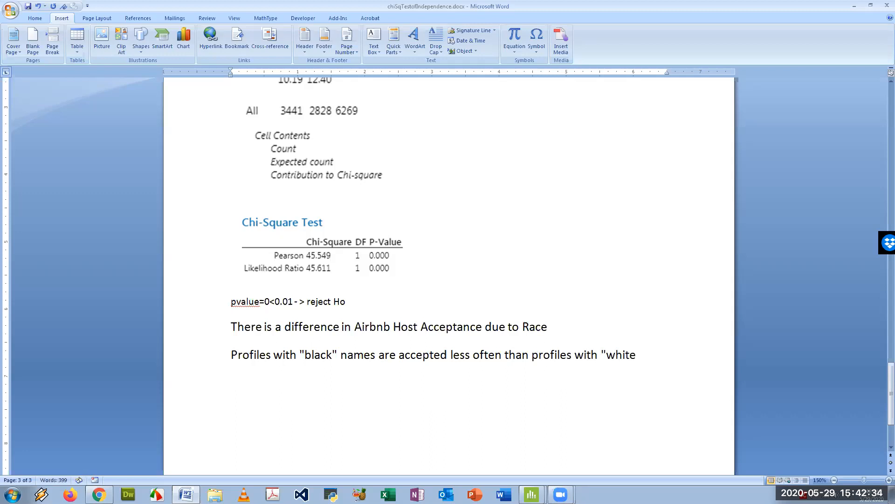
{"action": "type", "text": "\" names."}
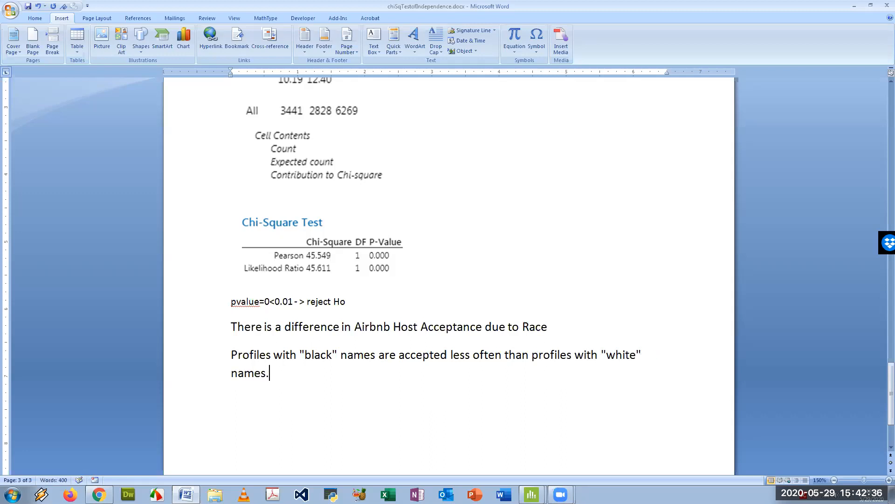